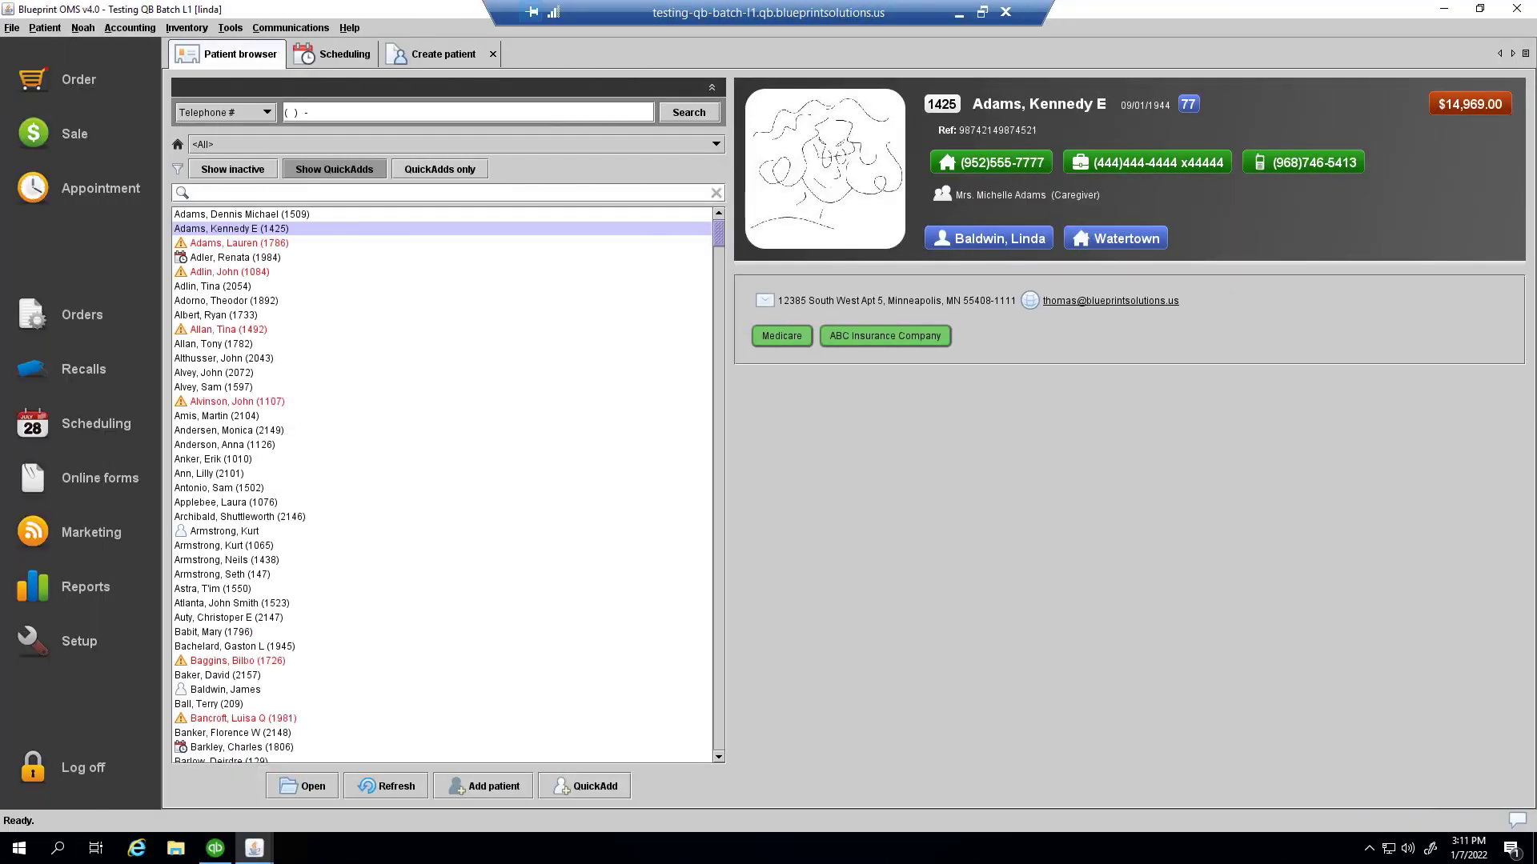
Step: Minimize QuickBooks Desktop from the taskbar so Blueprint OMS's full patient list is back in front
click(219, 853)
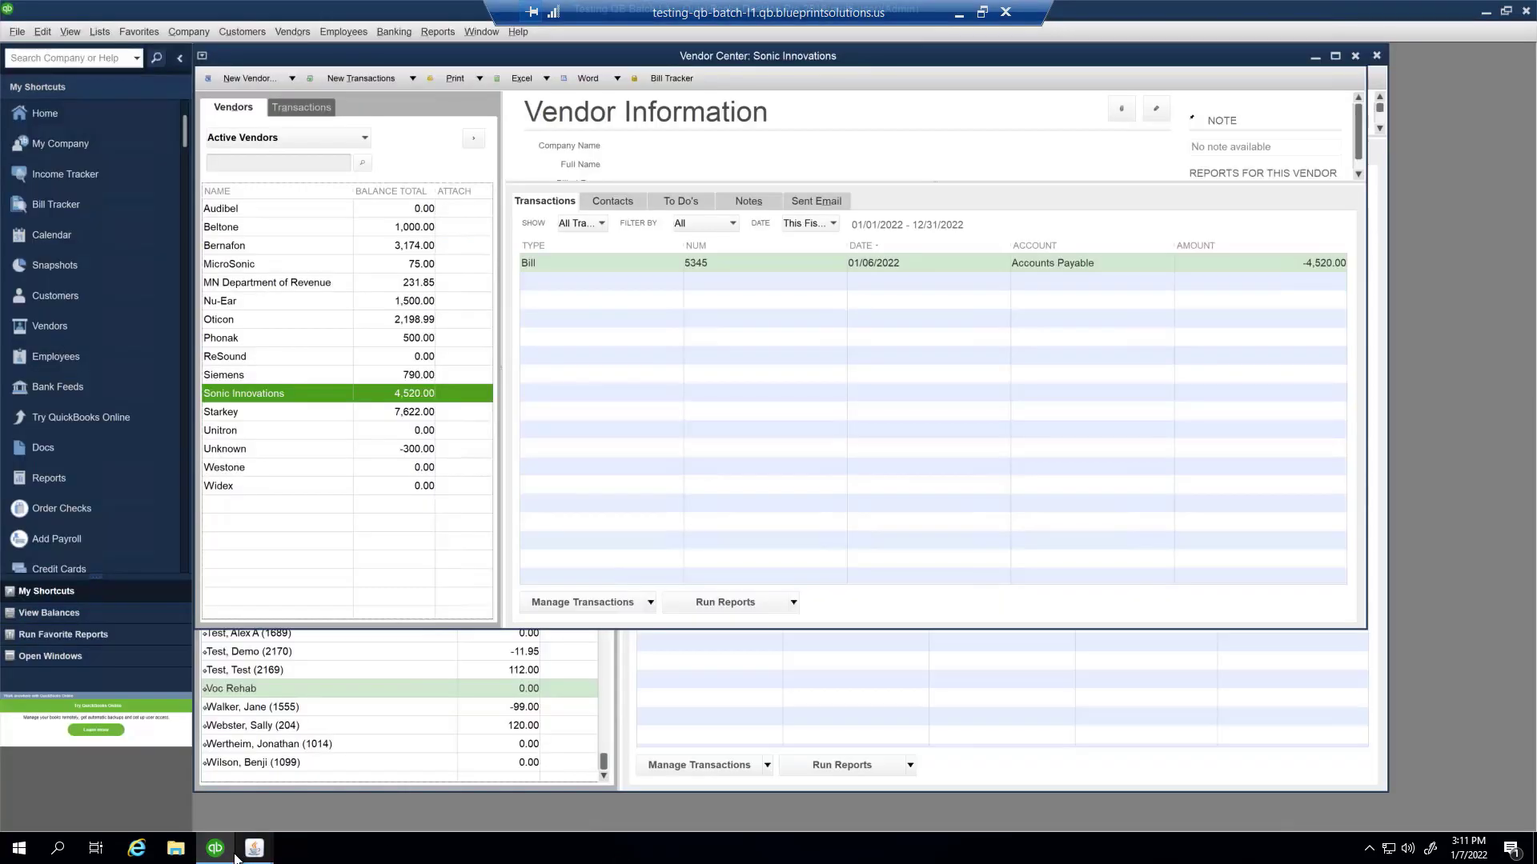
click(229, 856)
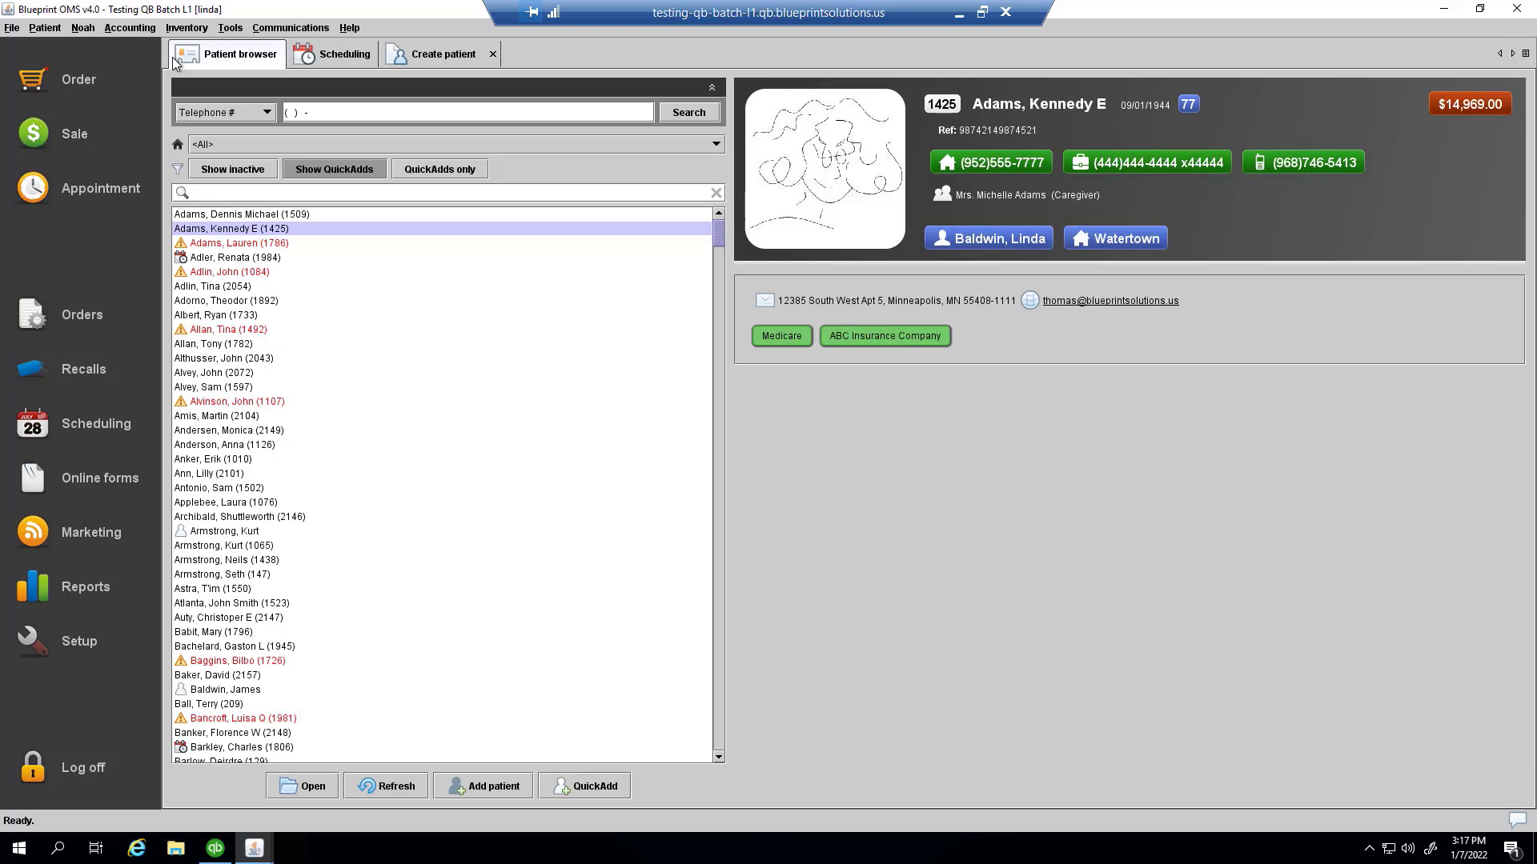
Step: Open Accounting > QuickBooks synchronization to see 3 items, 2 customers, 1 vendor and 11 transactions pending
click(132, 28)
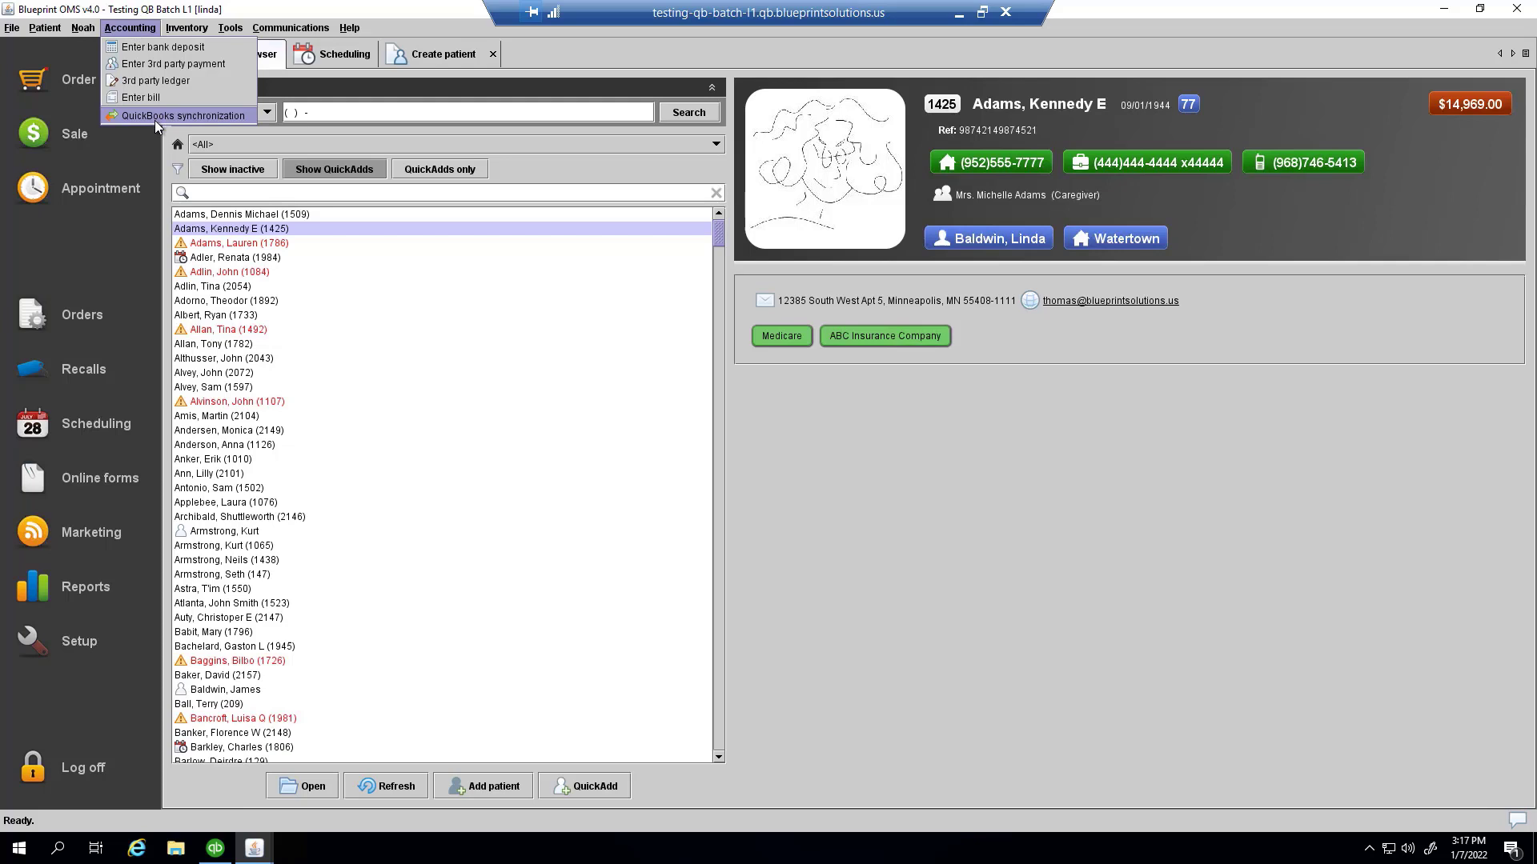
click(122, 116)
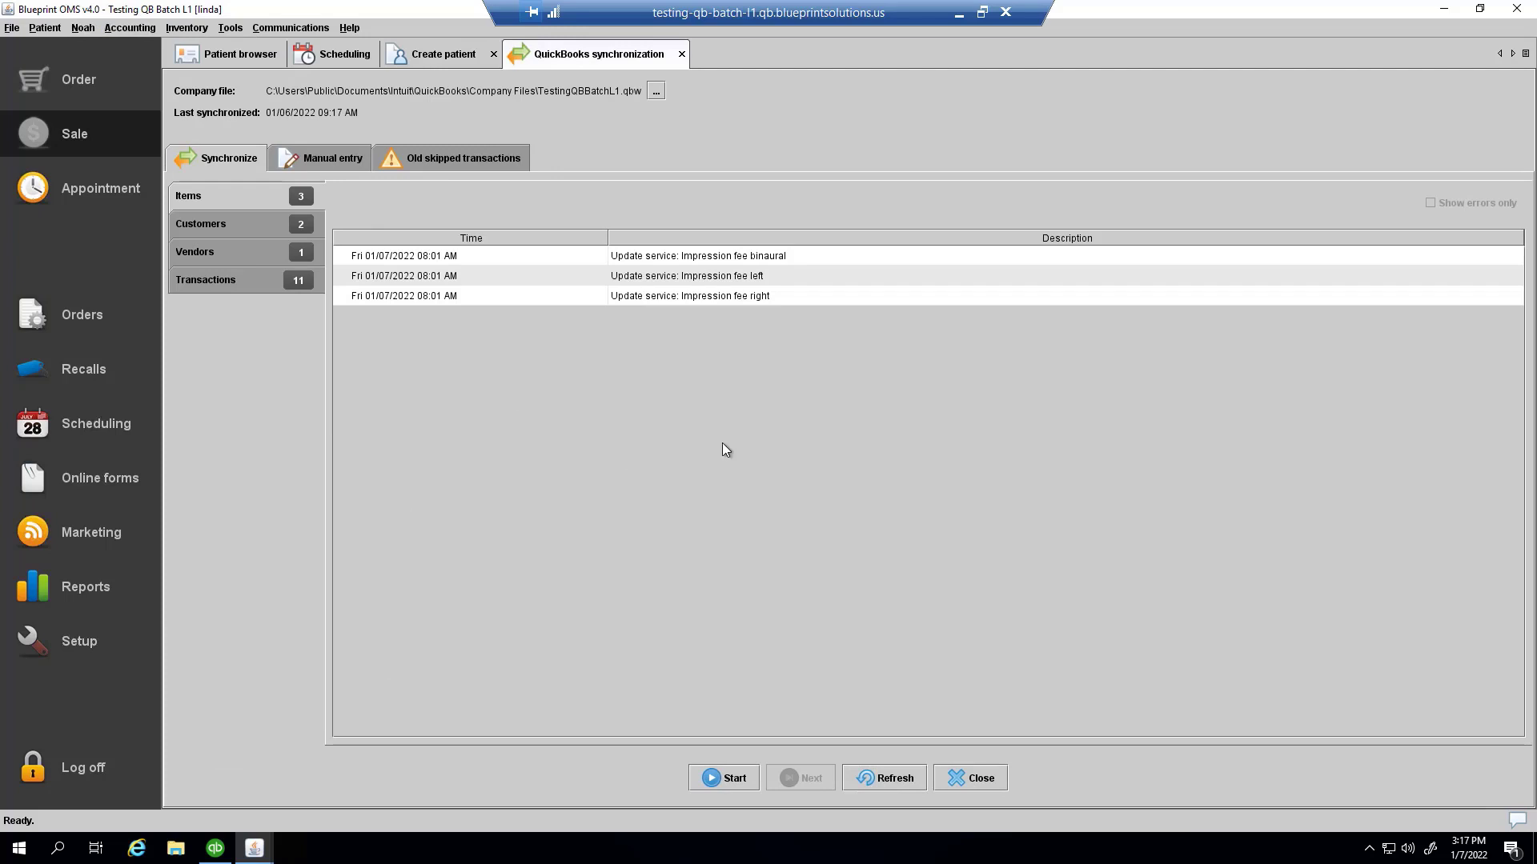
Step: Grant the Administration-role user the Accounting synchronization privilege under Setup > User administration, then close Setup
click(124, 641)
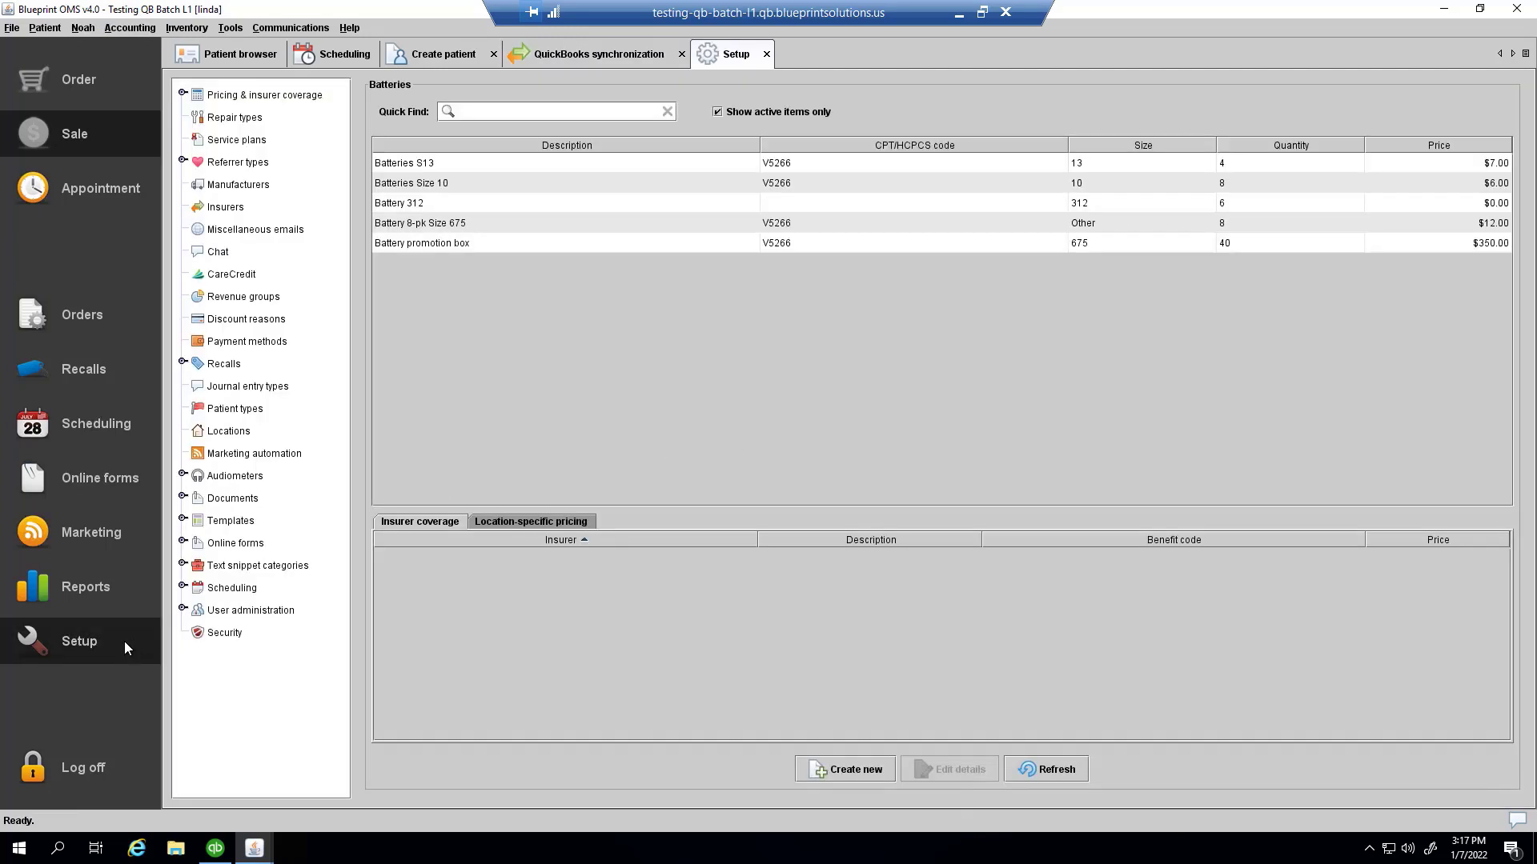
click(184, 610)
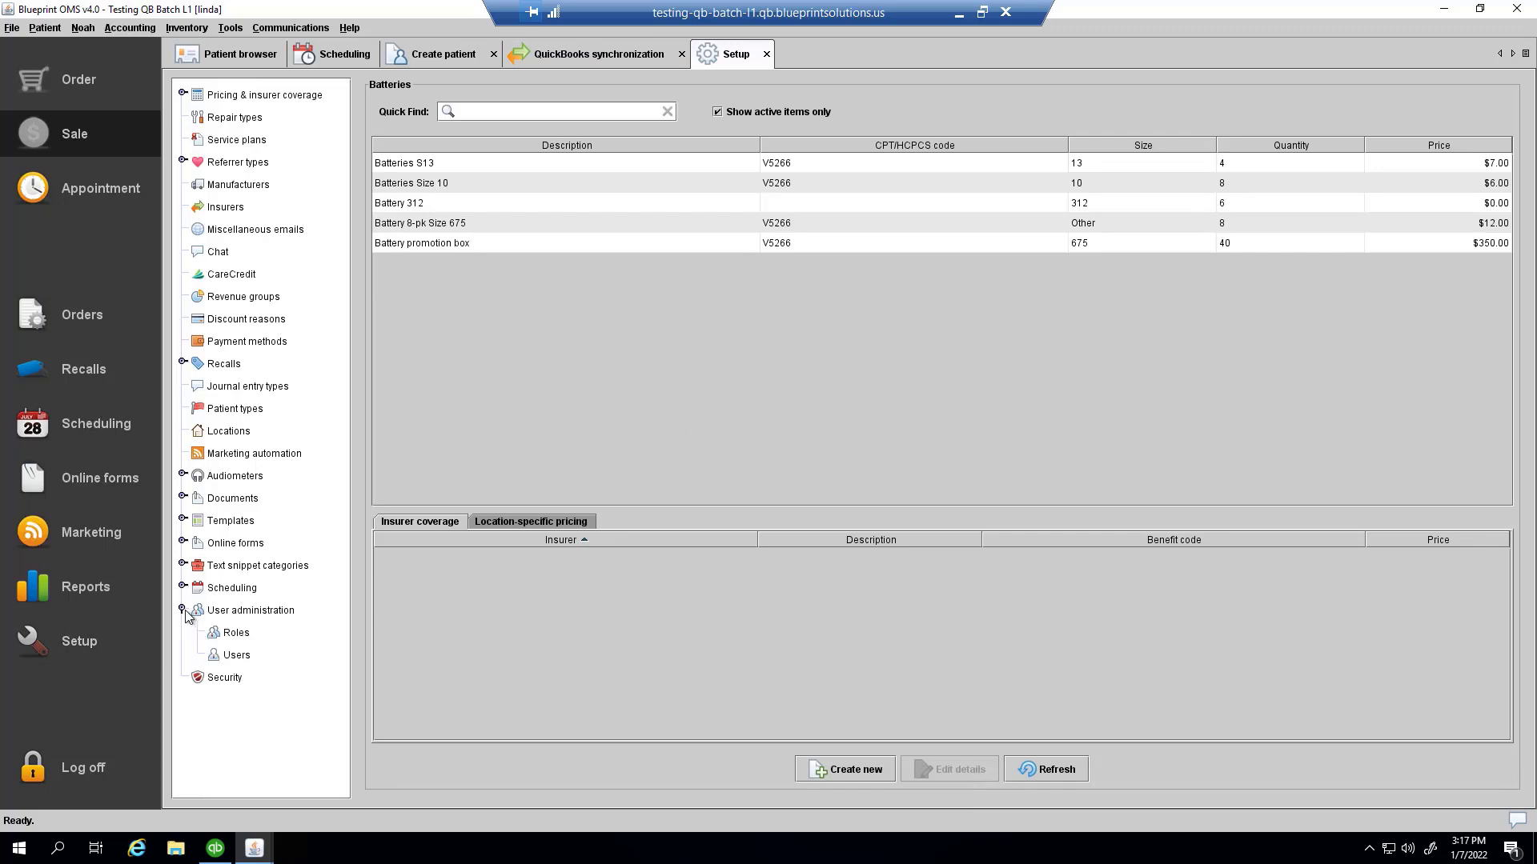
click(237, 655)
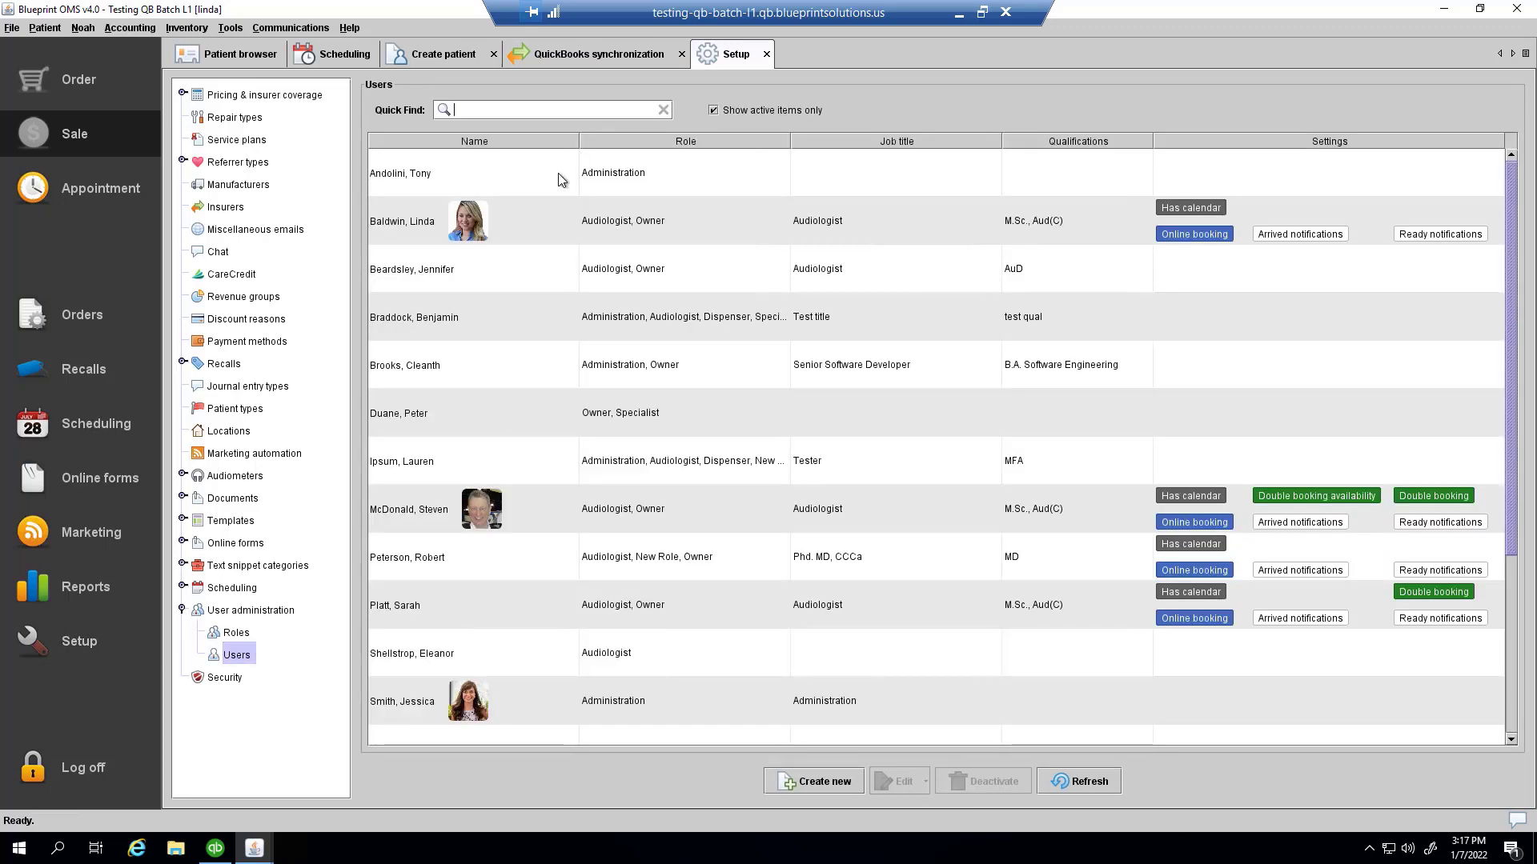
right_click(559, 173)
click(608, 217)
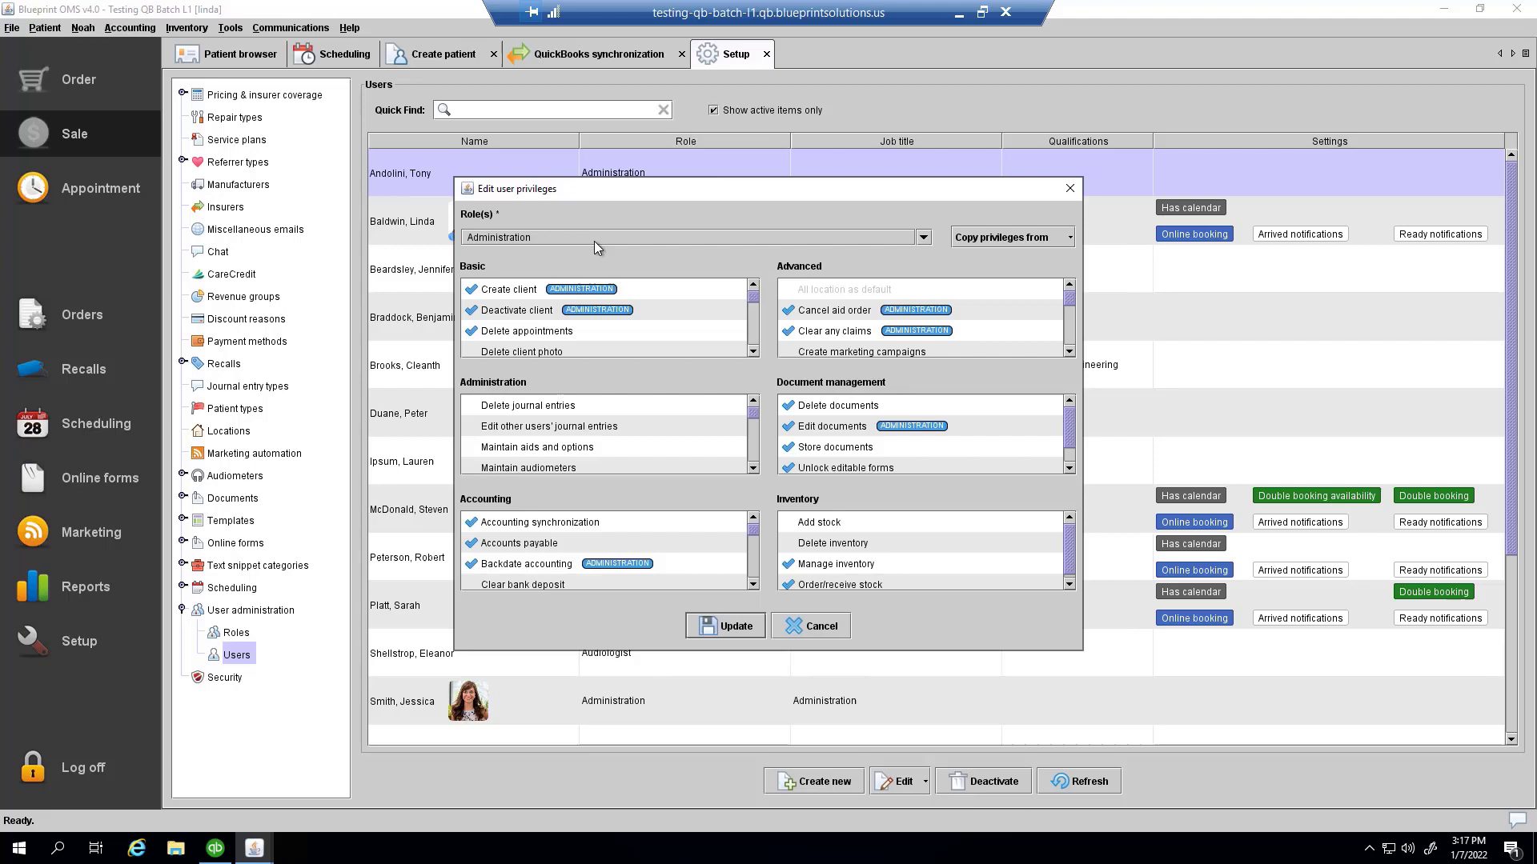
click(520, 525)
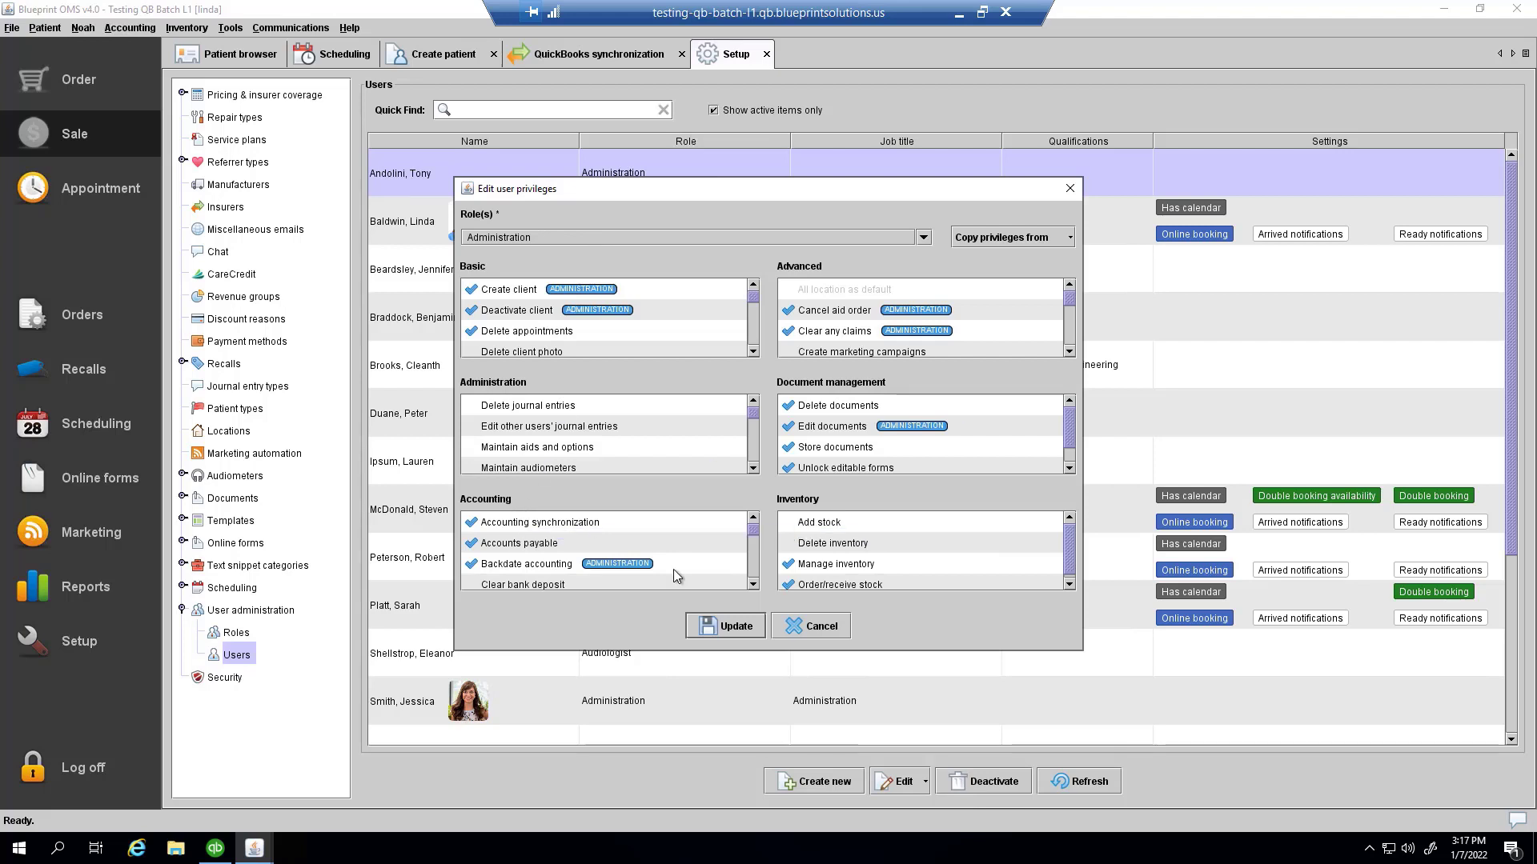
click(752, 628)
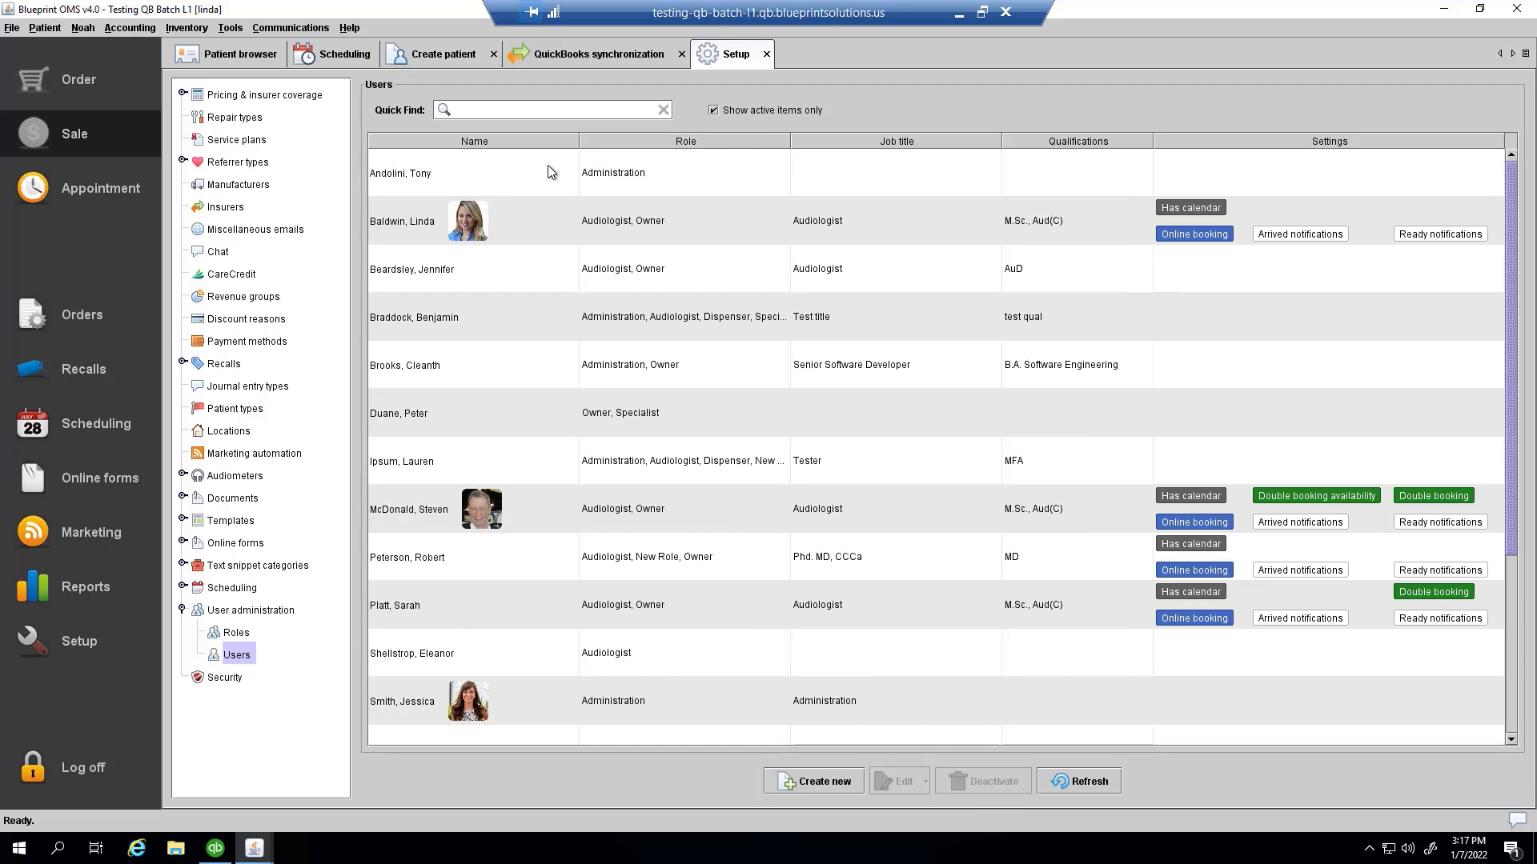
click(766, 55)
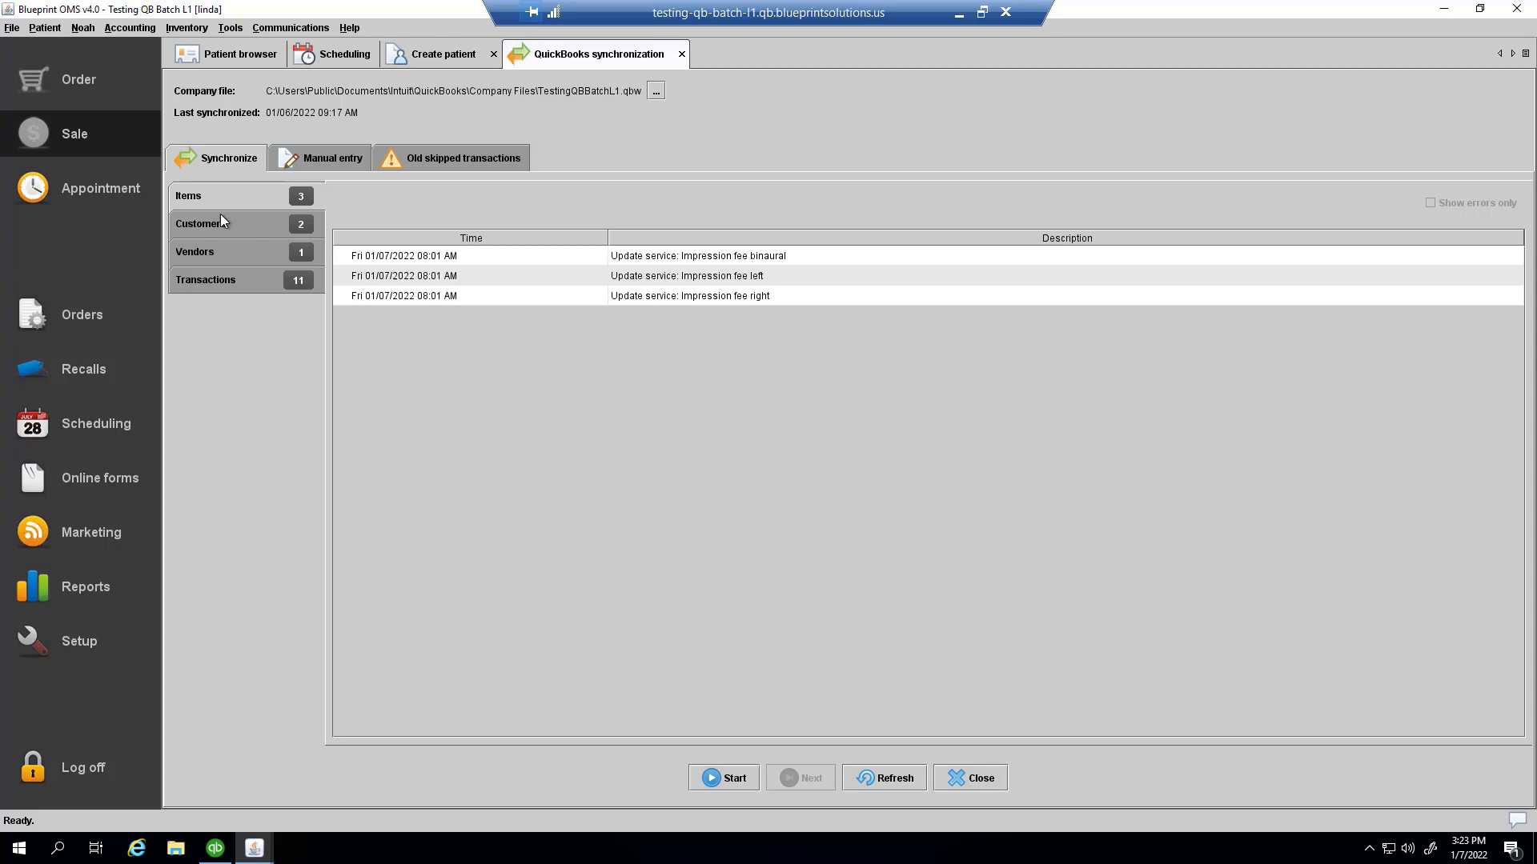
Step: Review the pending customers, vendors and transactions, then sync all 12 transactions to QuickBooks
click(262, 226)
click(263, 252)
click(257, 288)
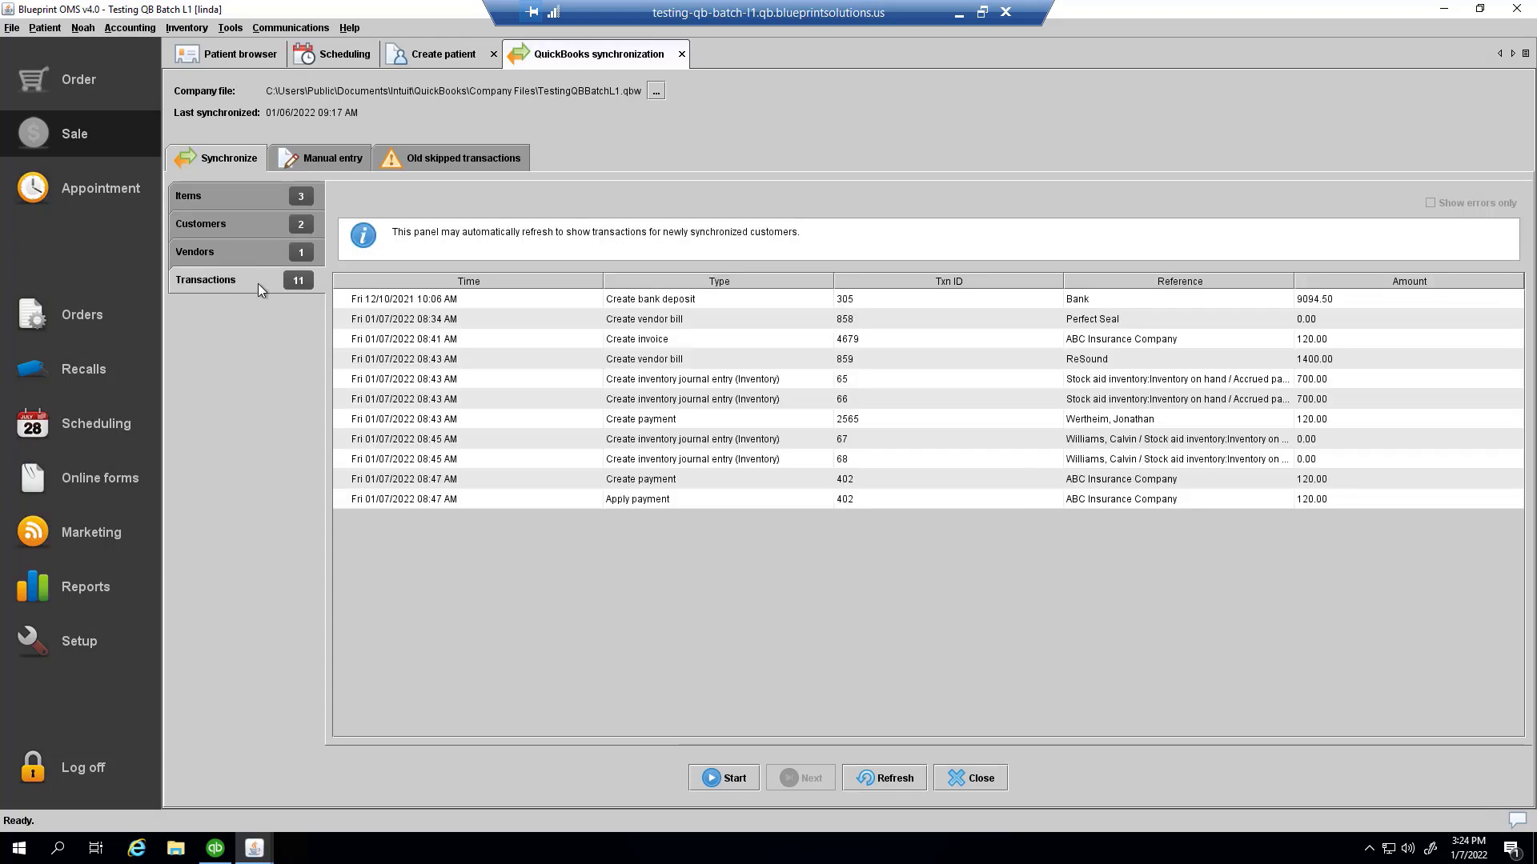
click(258, 200)
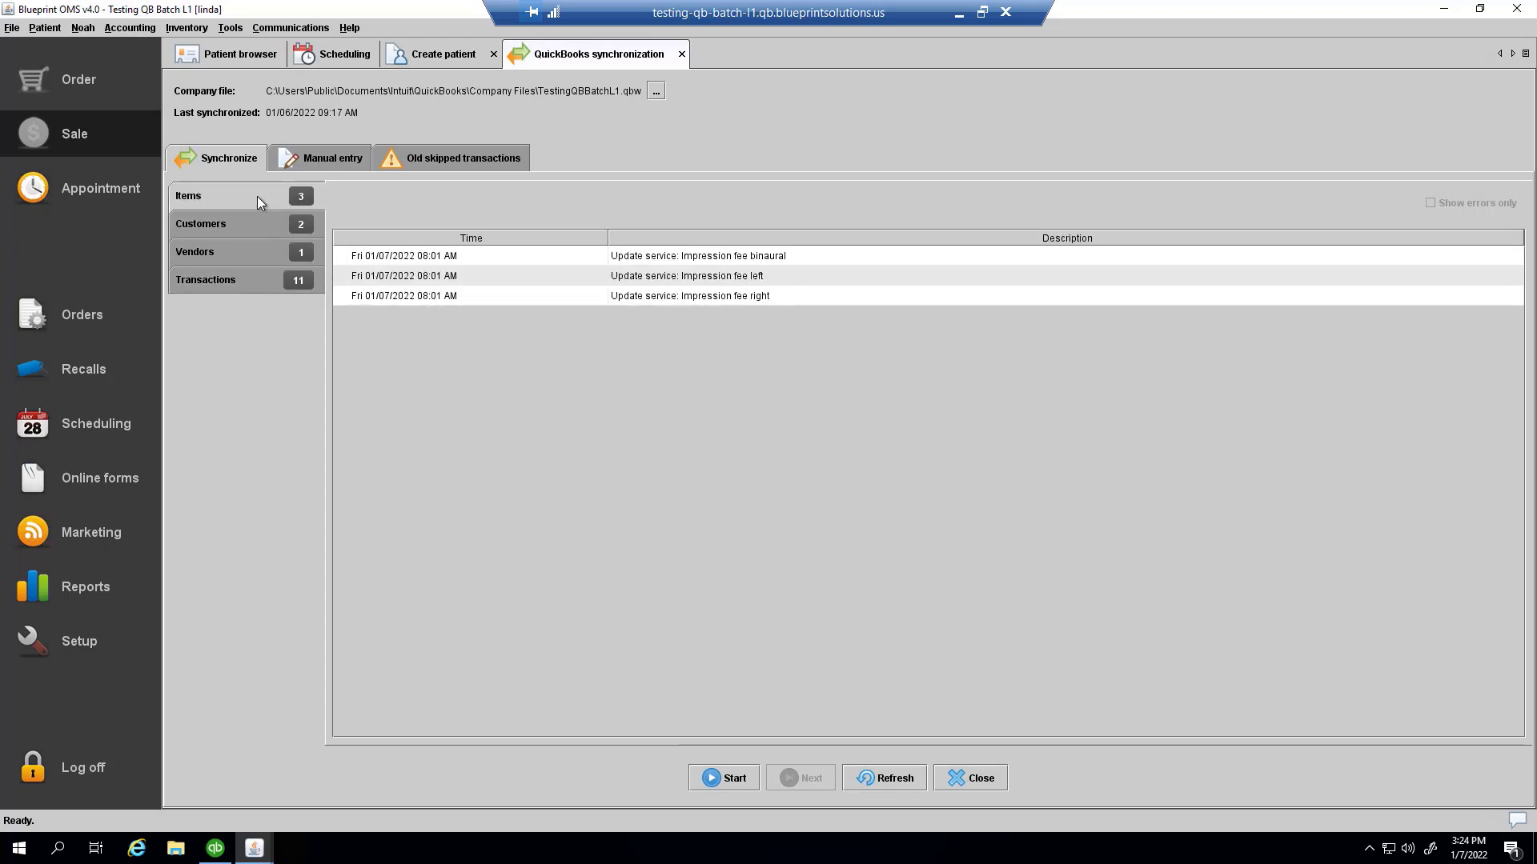
click(712, 779)
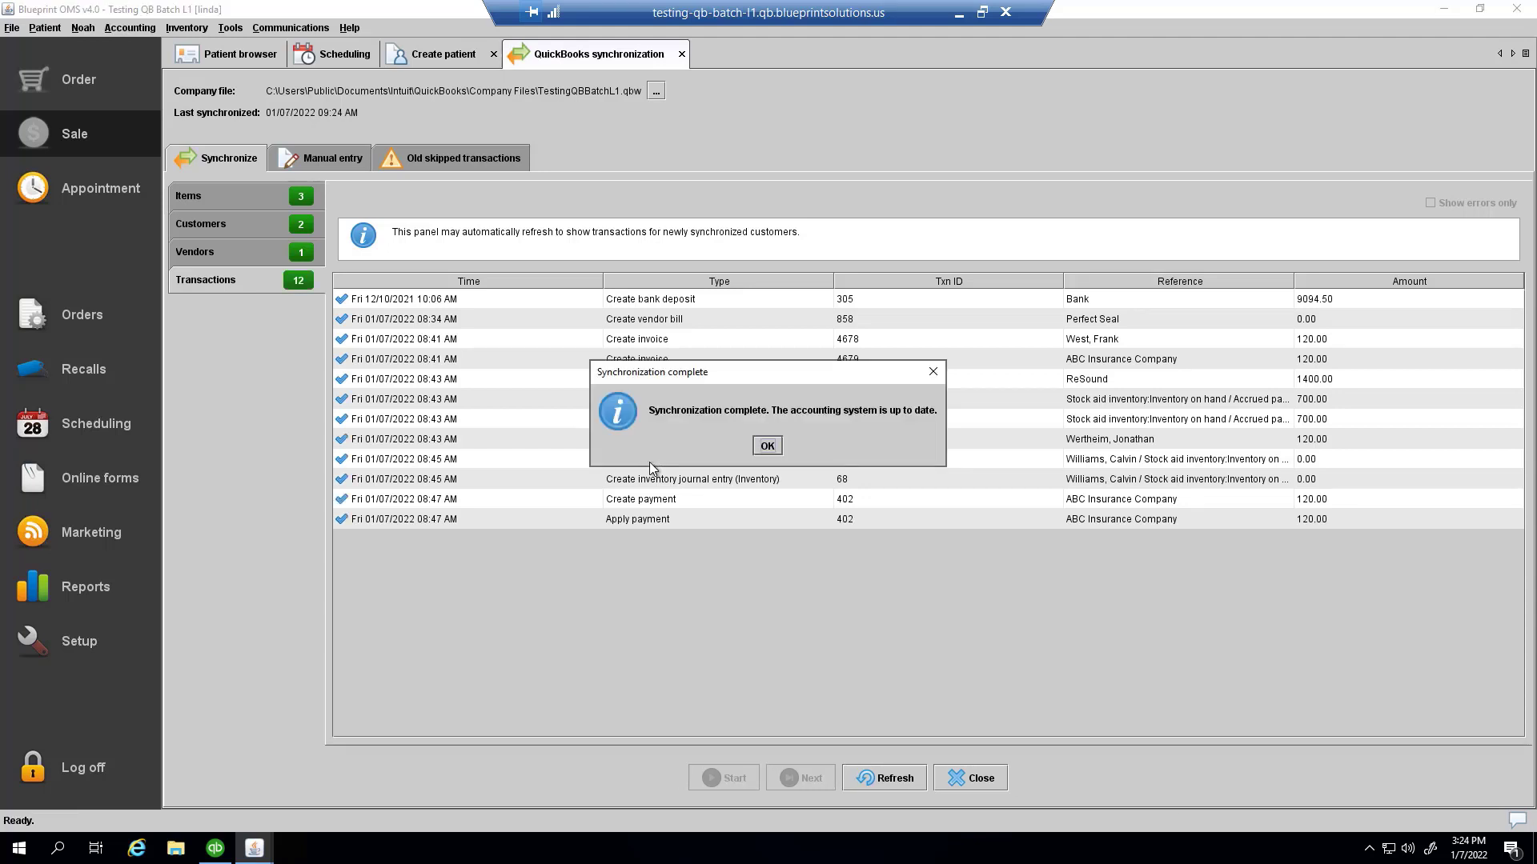
click(767, 445)
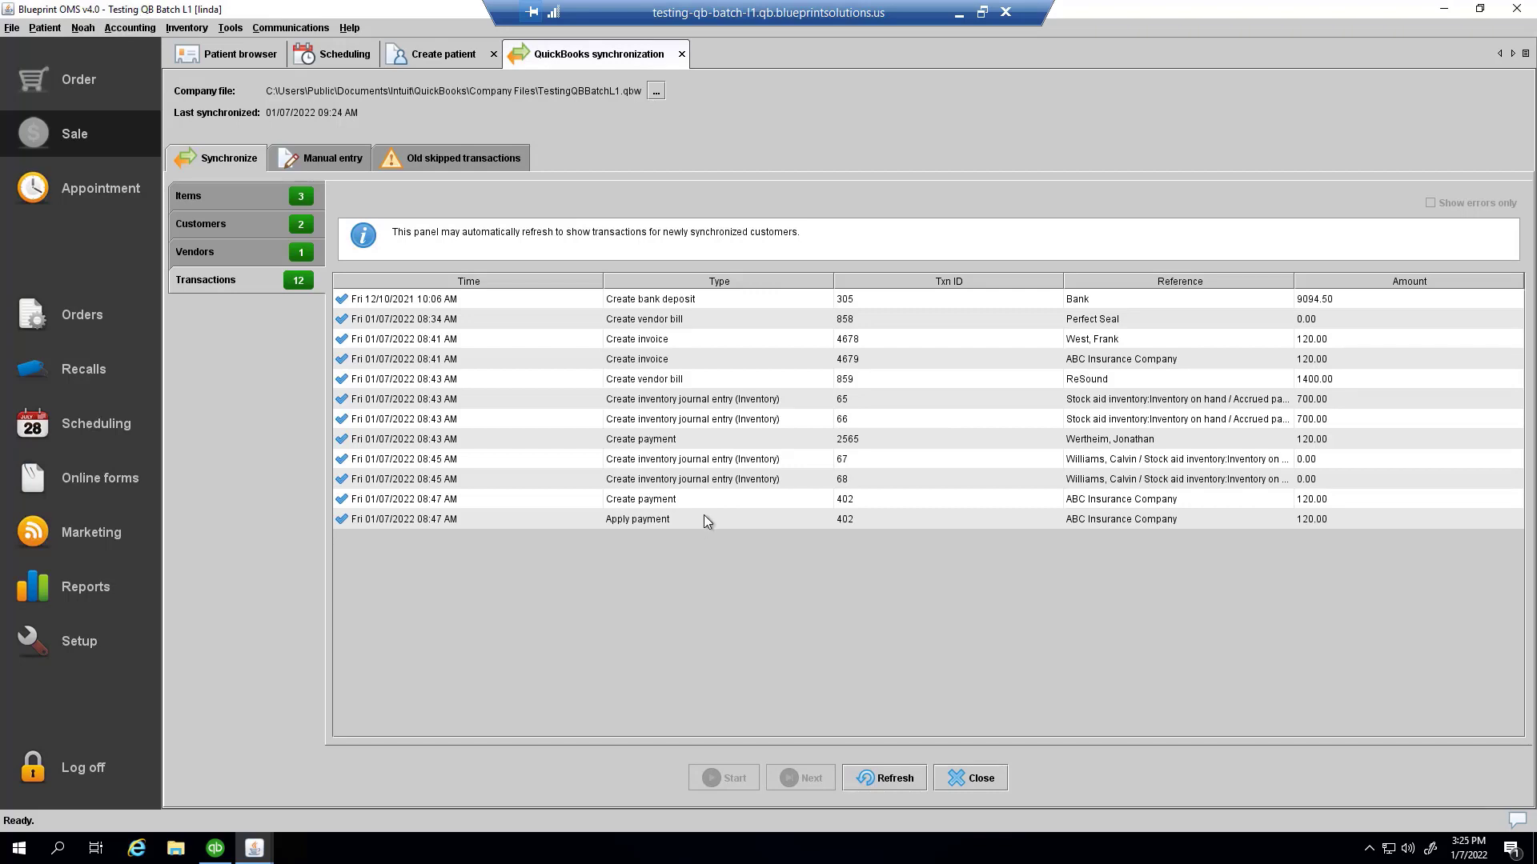
right_click(698, 523)
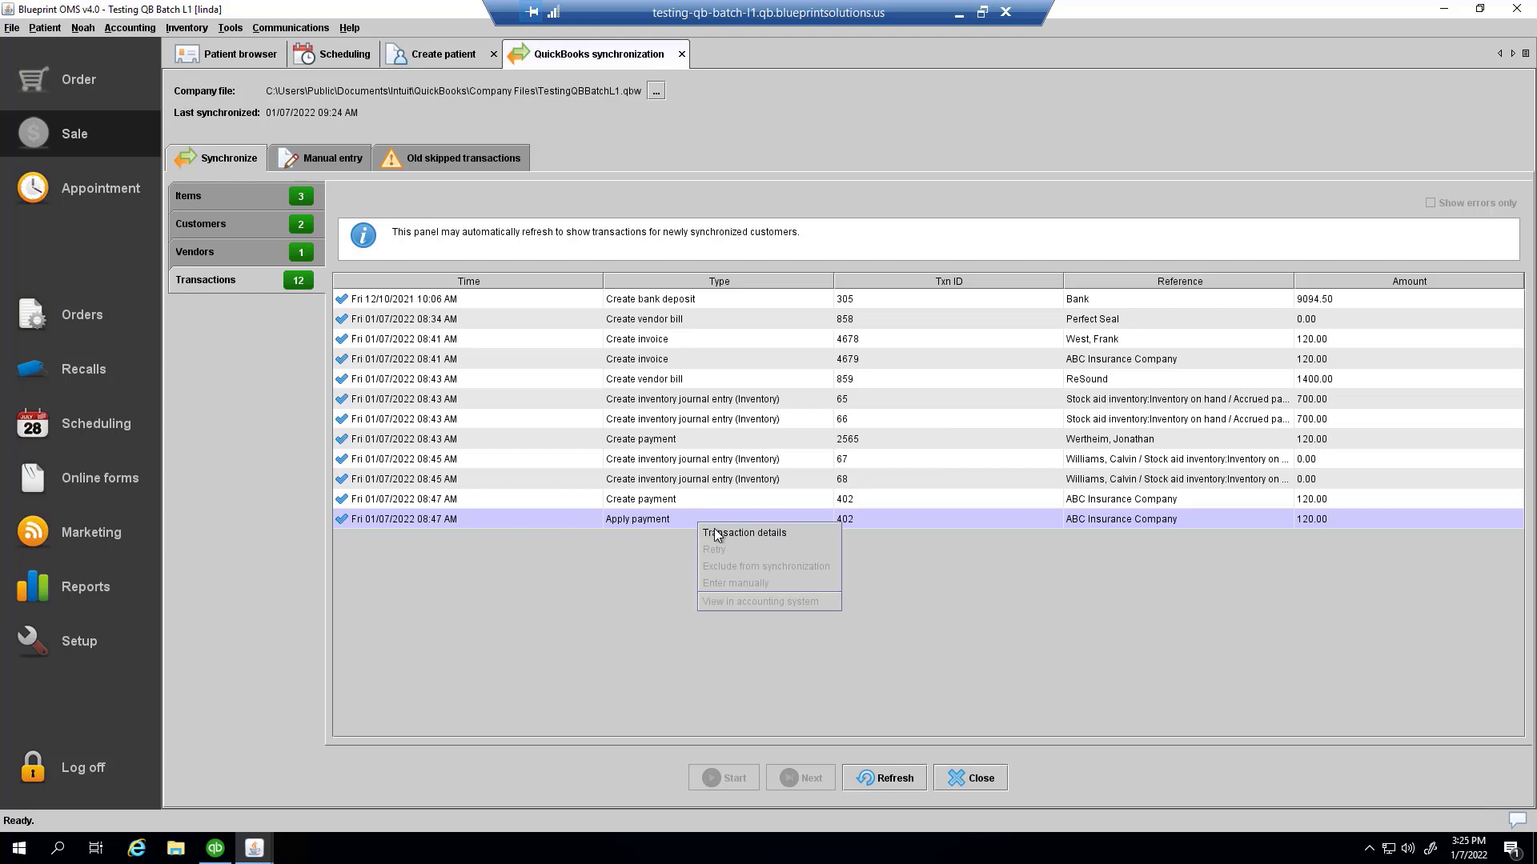
click(706, 496)
right_click(706, 496)
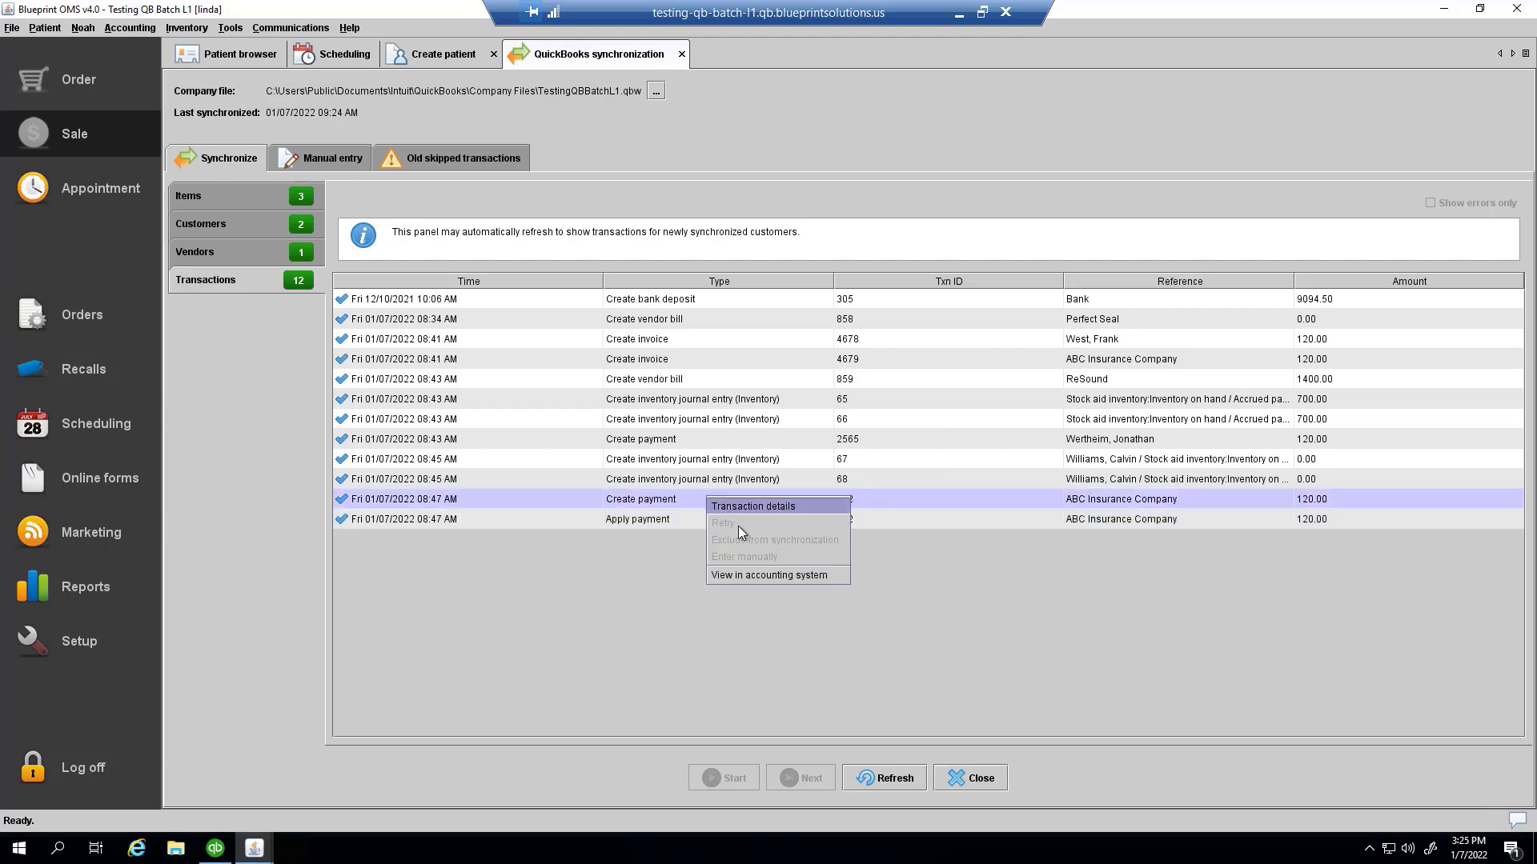
click(752, 576)
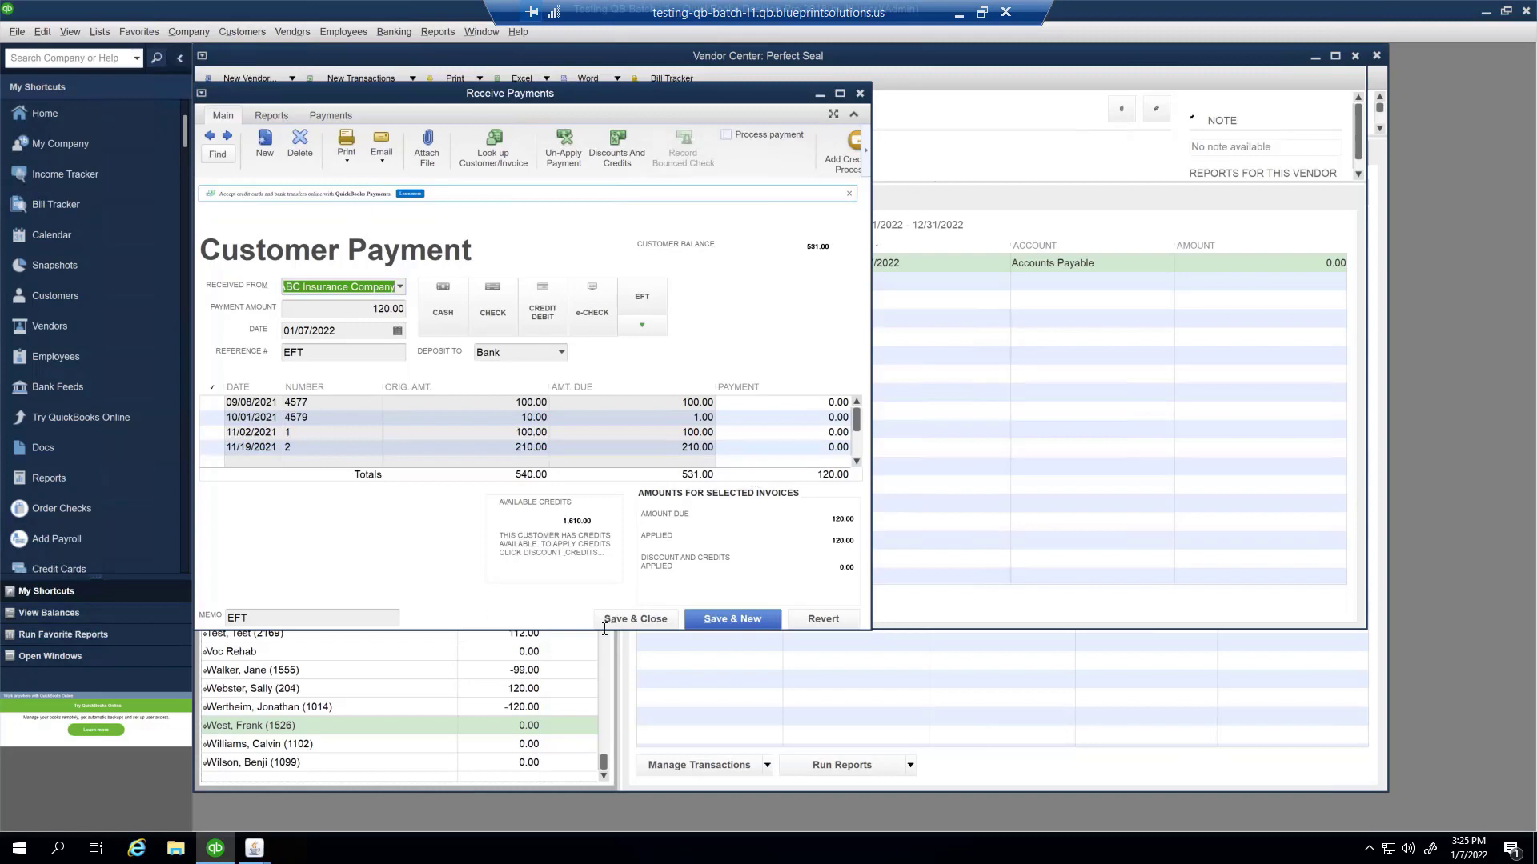
click(254, 849)
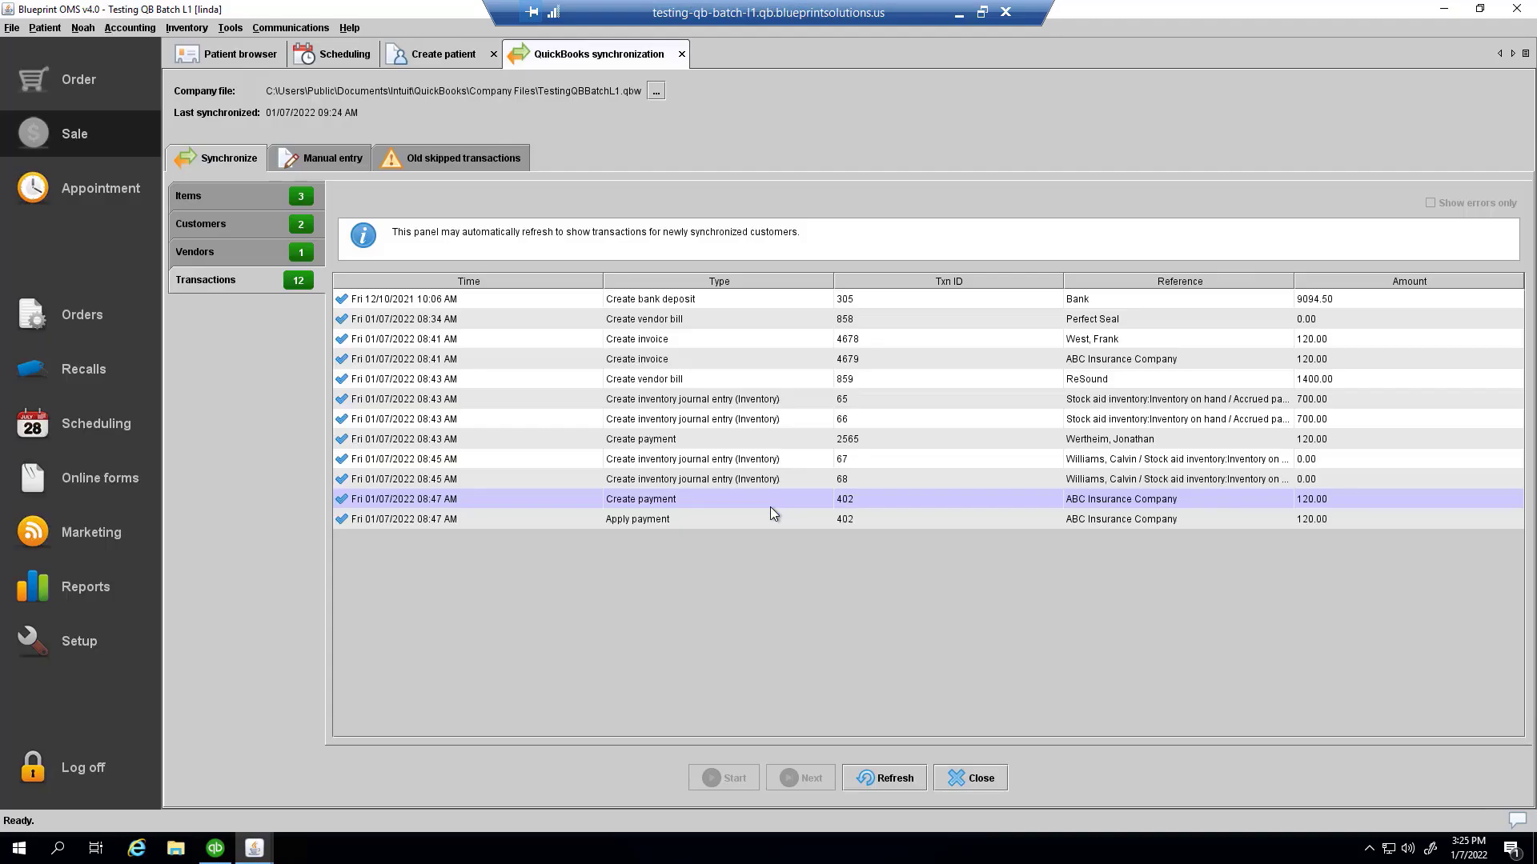
right_click(765, 501)
click(800, 507)
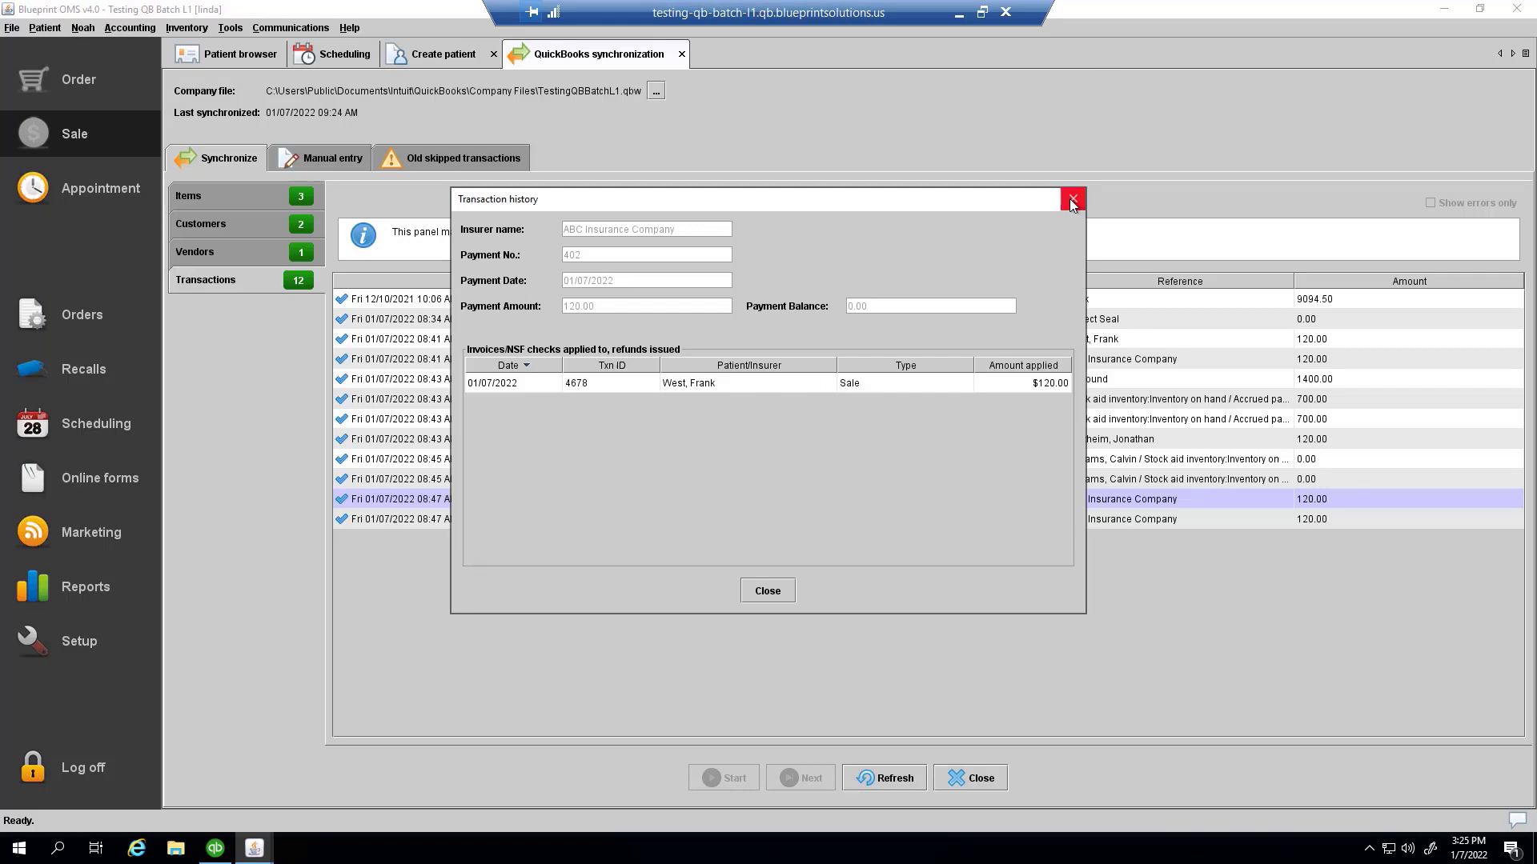
click(1073, 198)
Step: Refresh the synchronization panel and dismiss the 'No messages to process' notice
click(705, 499)
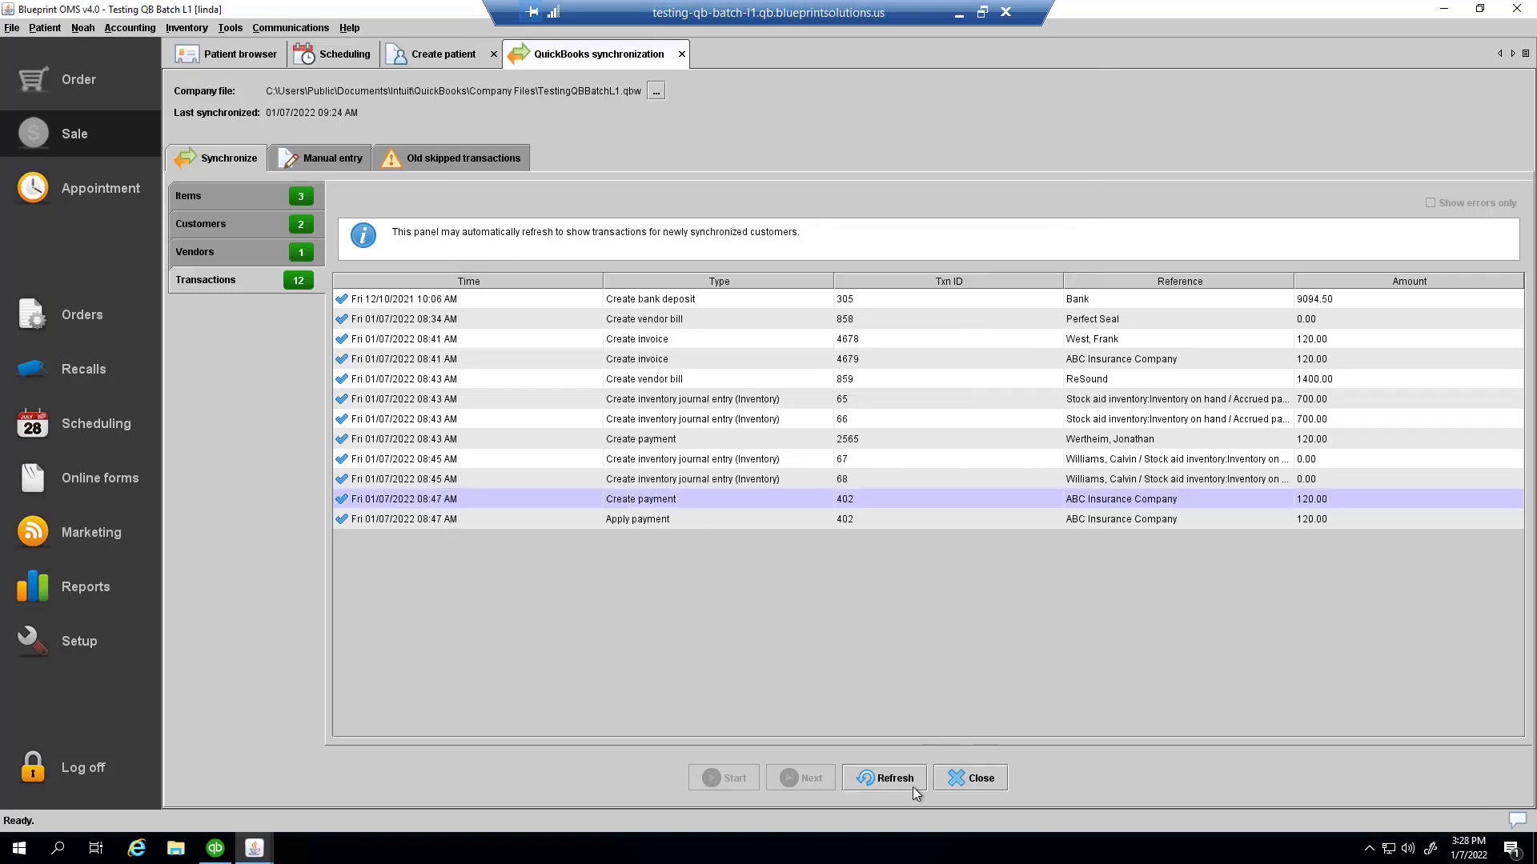
click(889, 782)
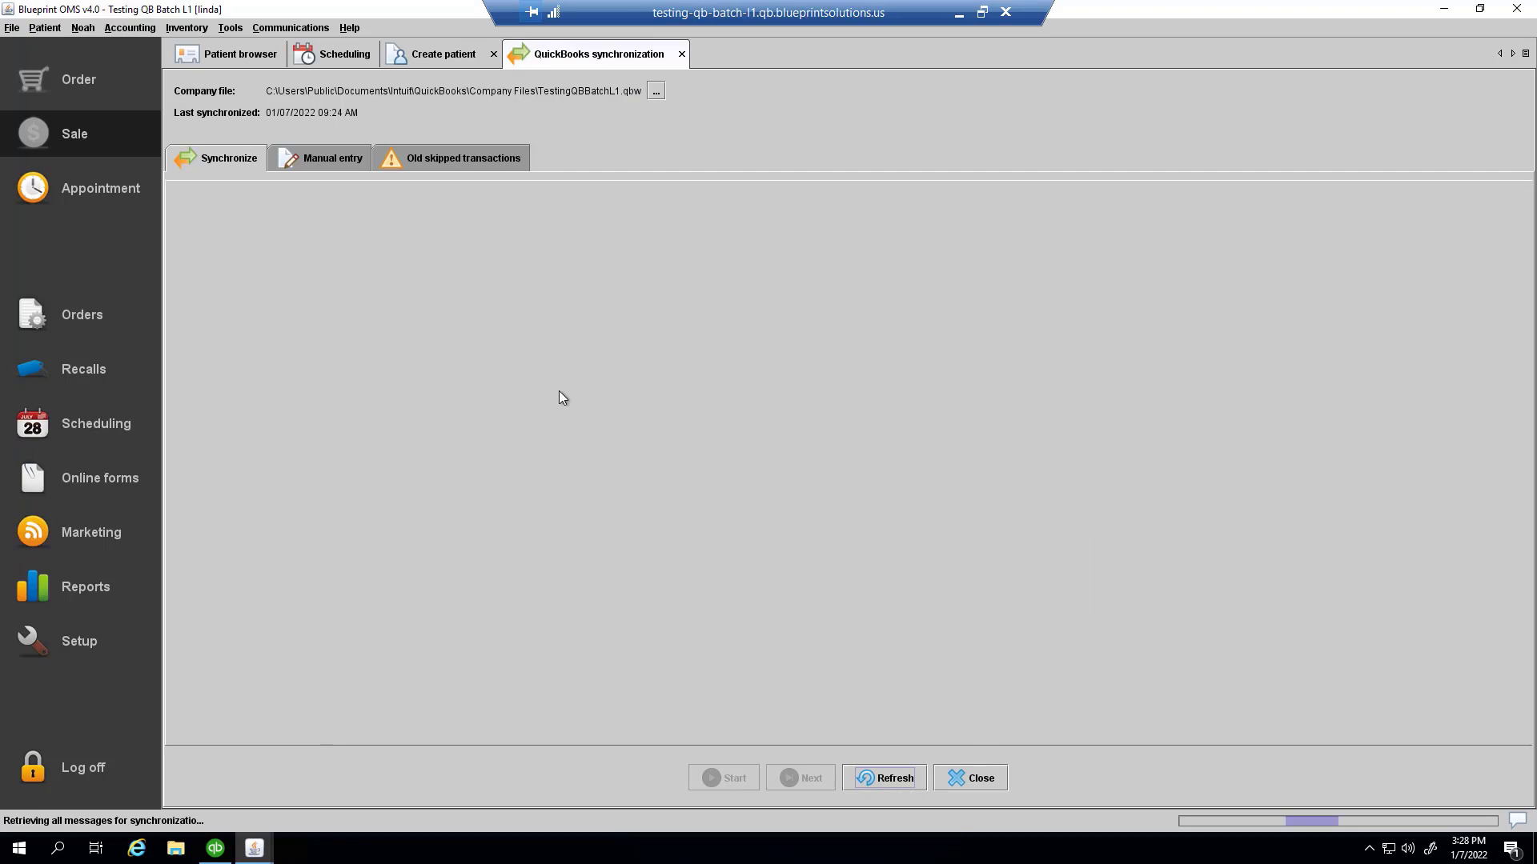
click(767, 447)
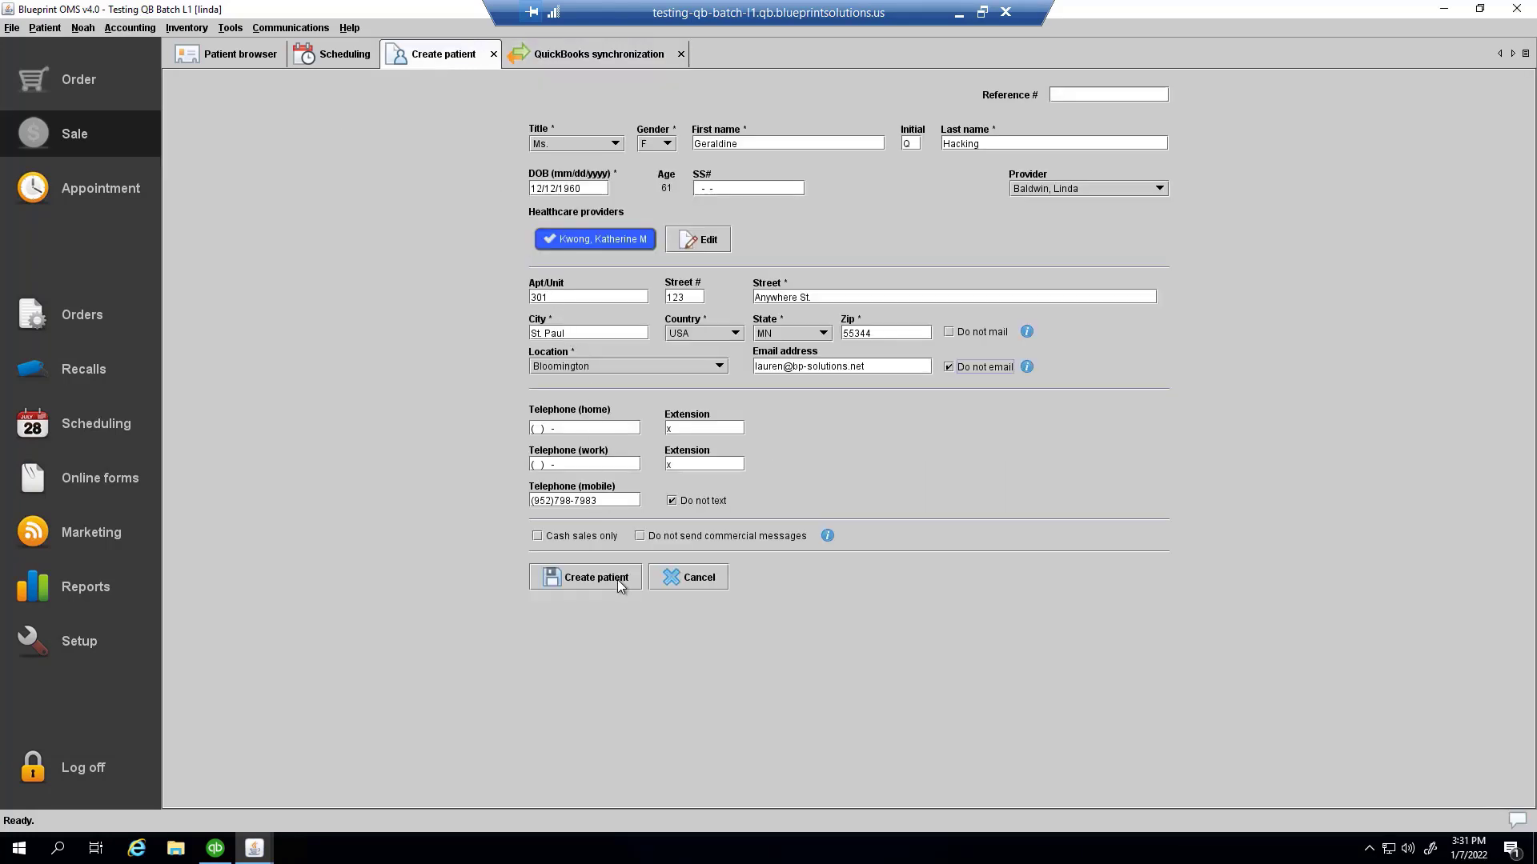
Step: Save the new patient, confirm the referral source, and decline exporting patient 2192 to Noah
click(617, 579)
click(626, 610)
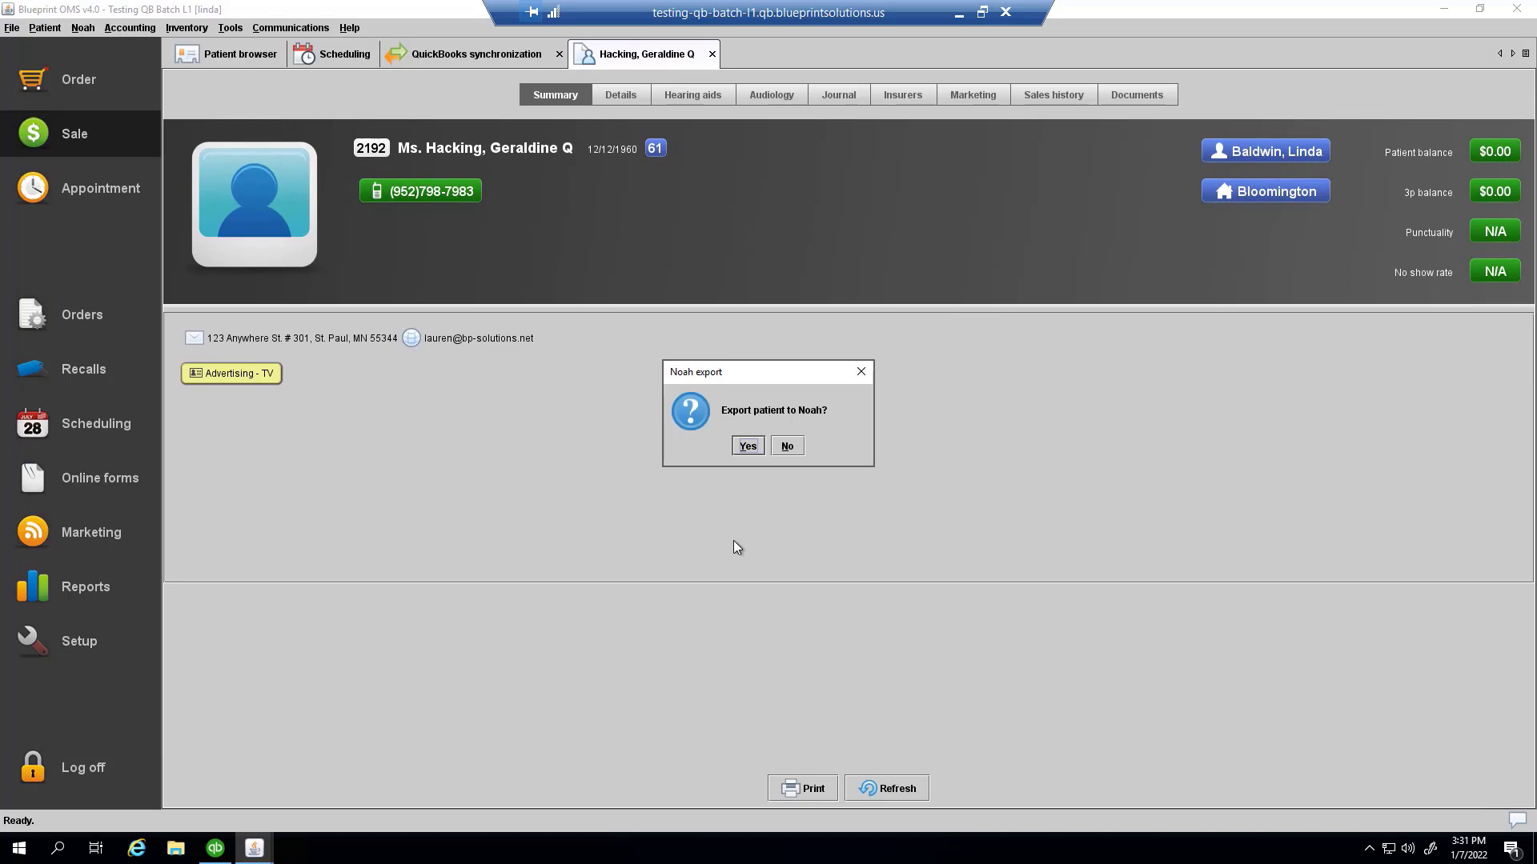
click(781, 449)
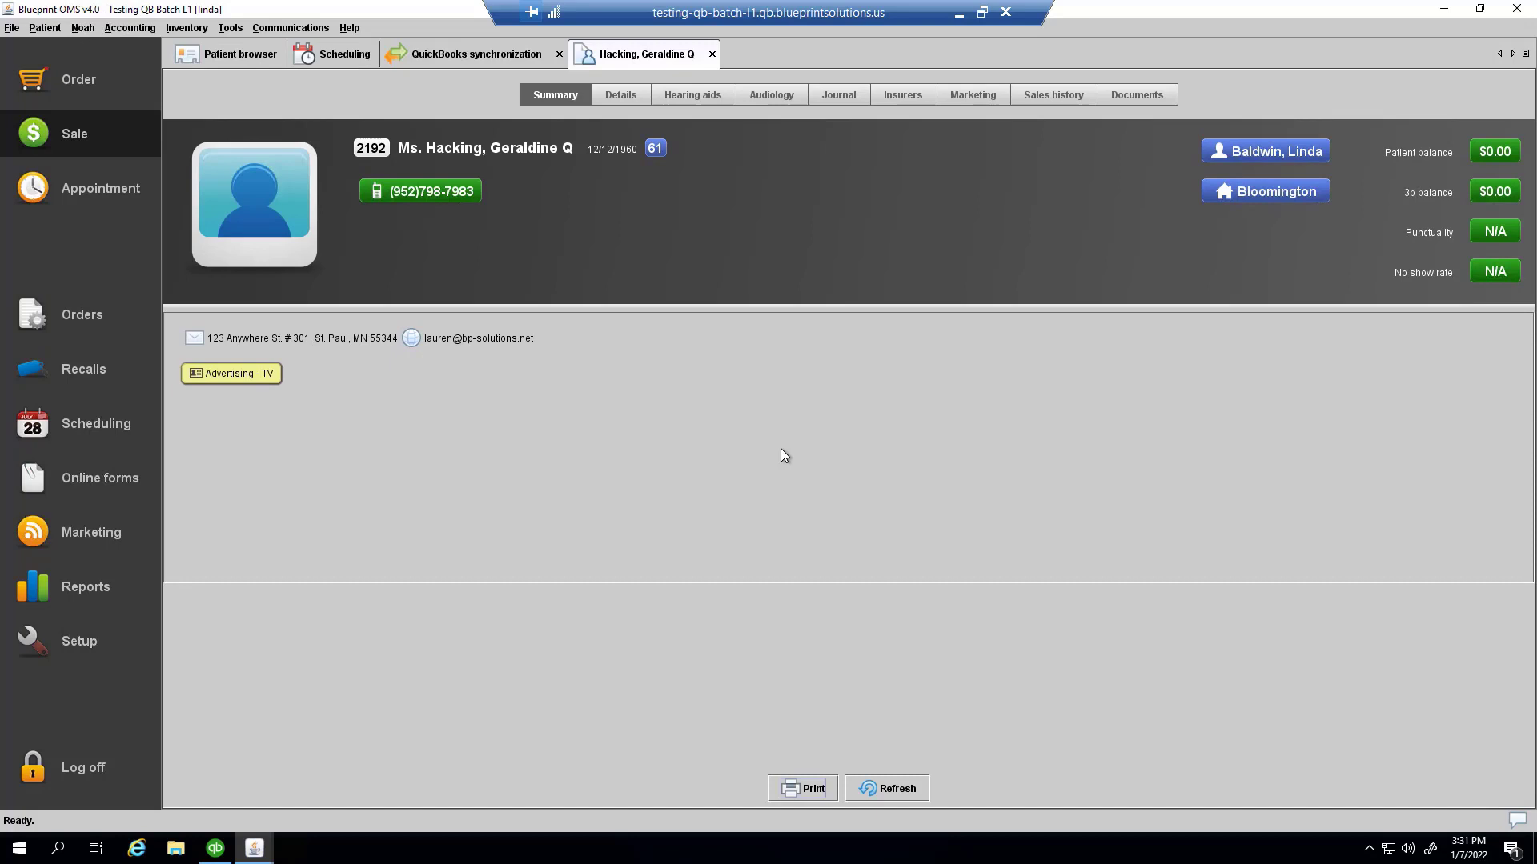
click(487, 58)
click(874, 775)
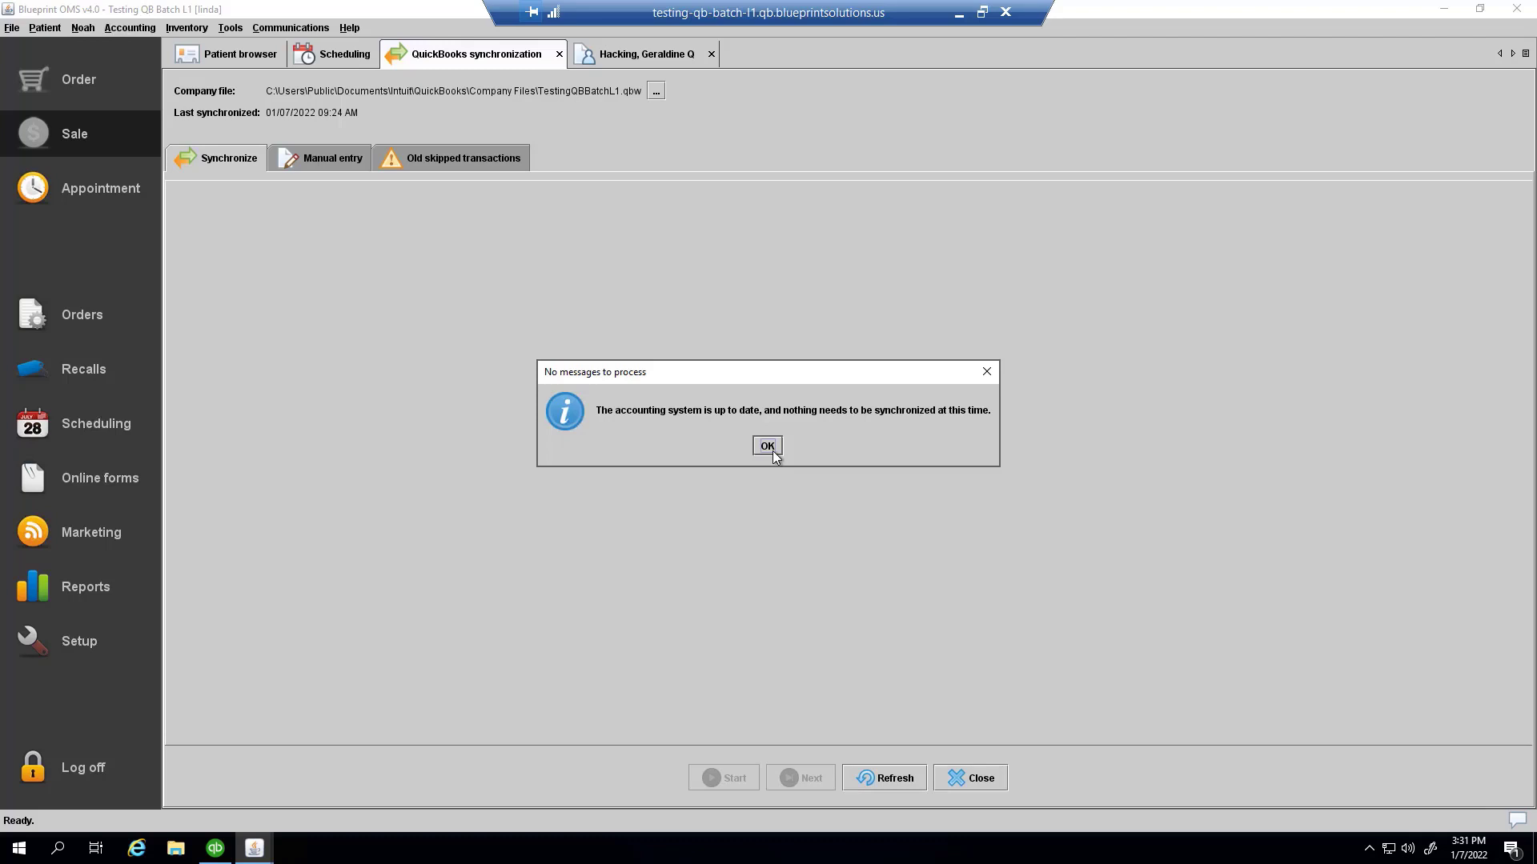
click(767, 446)
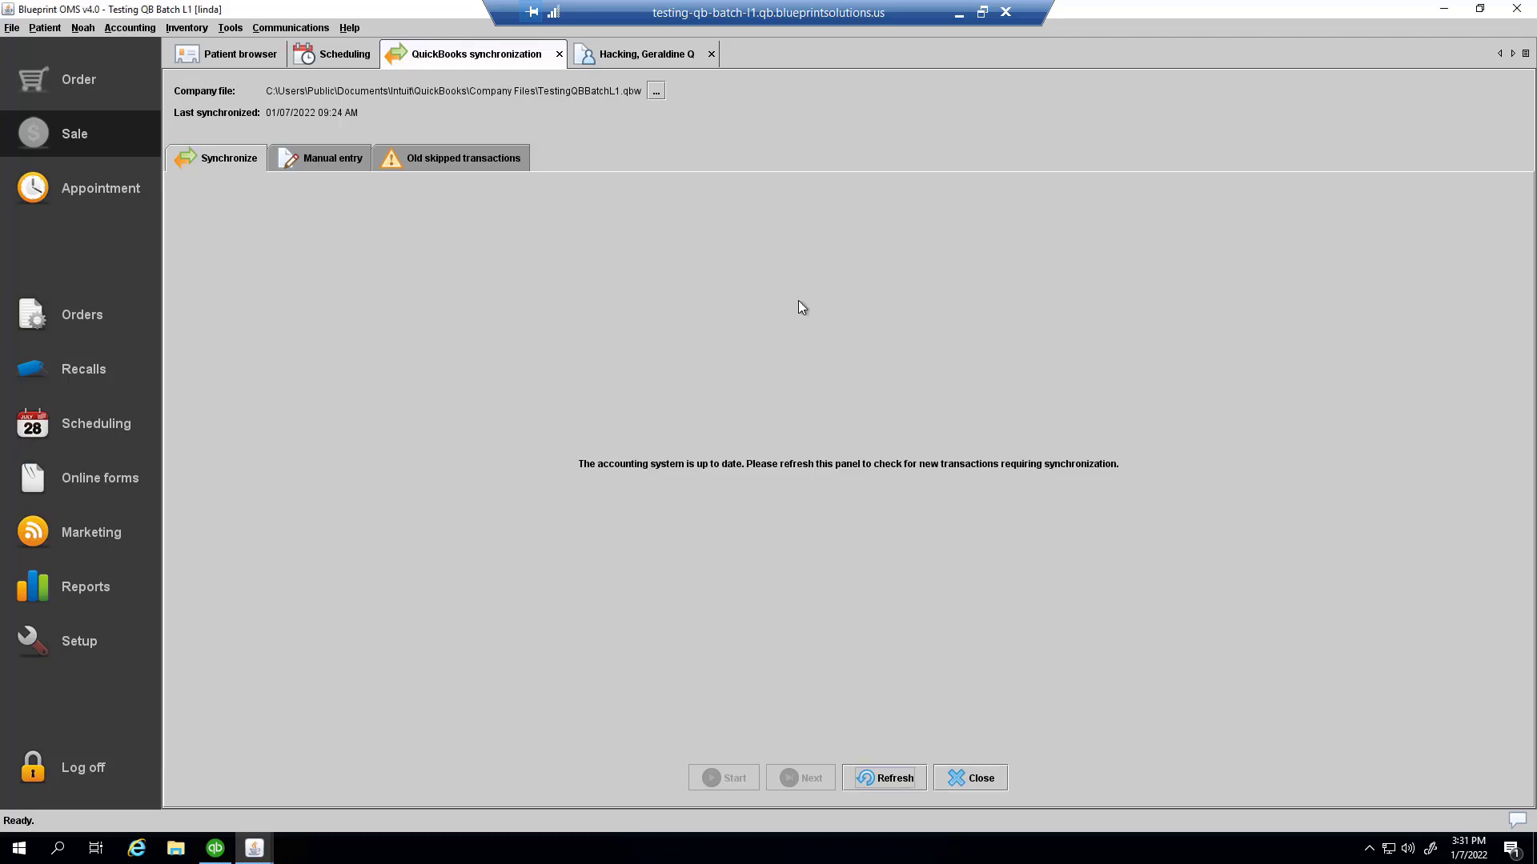
click(637, 59)
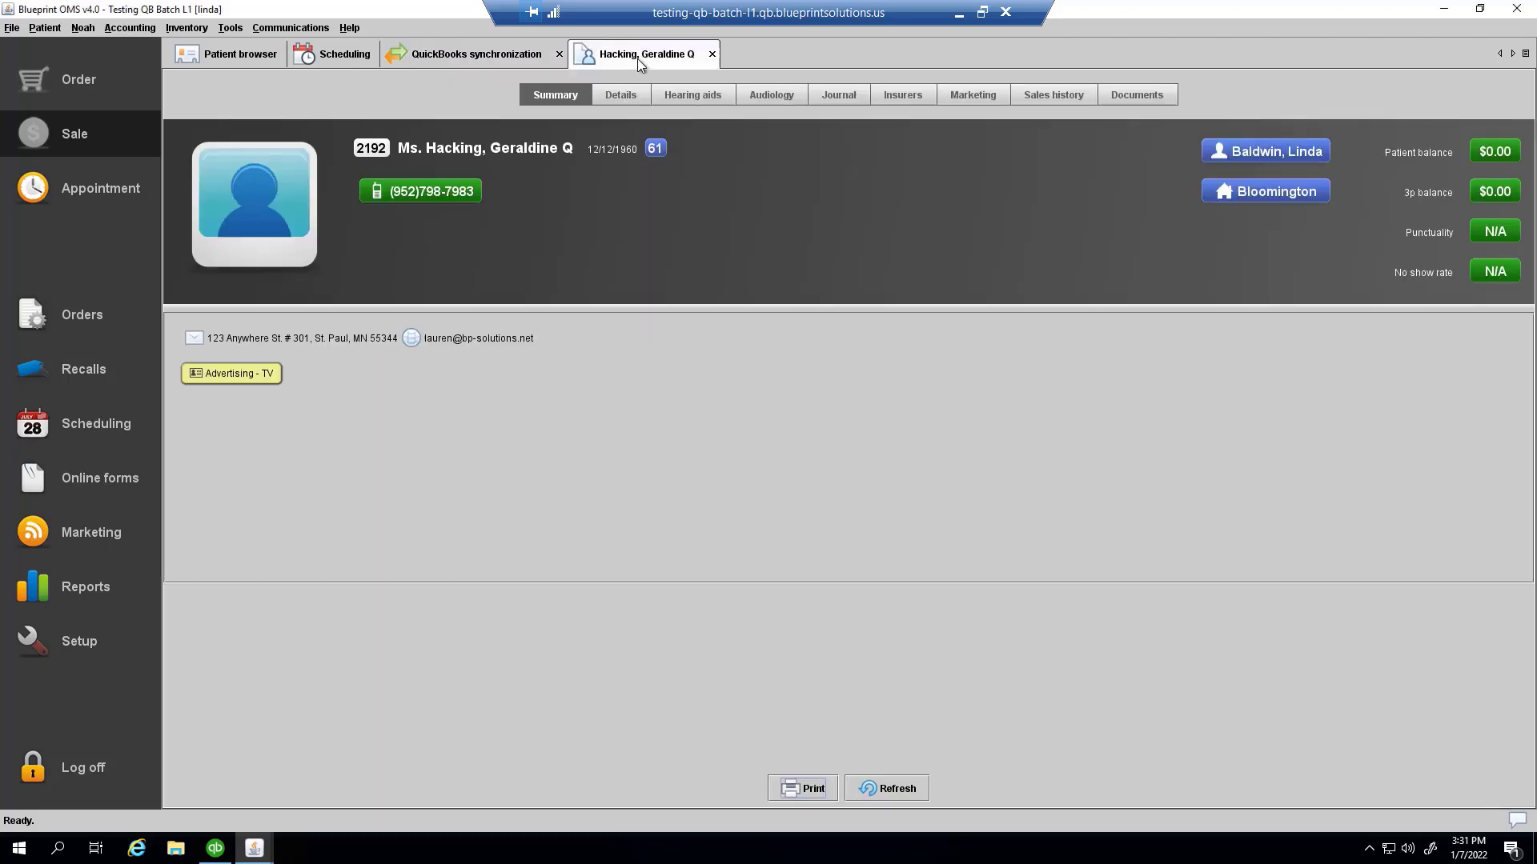
Step: Sell the Air and bone service to the patient as invoice 4680, then refresh the sync panel
click(113, 142)
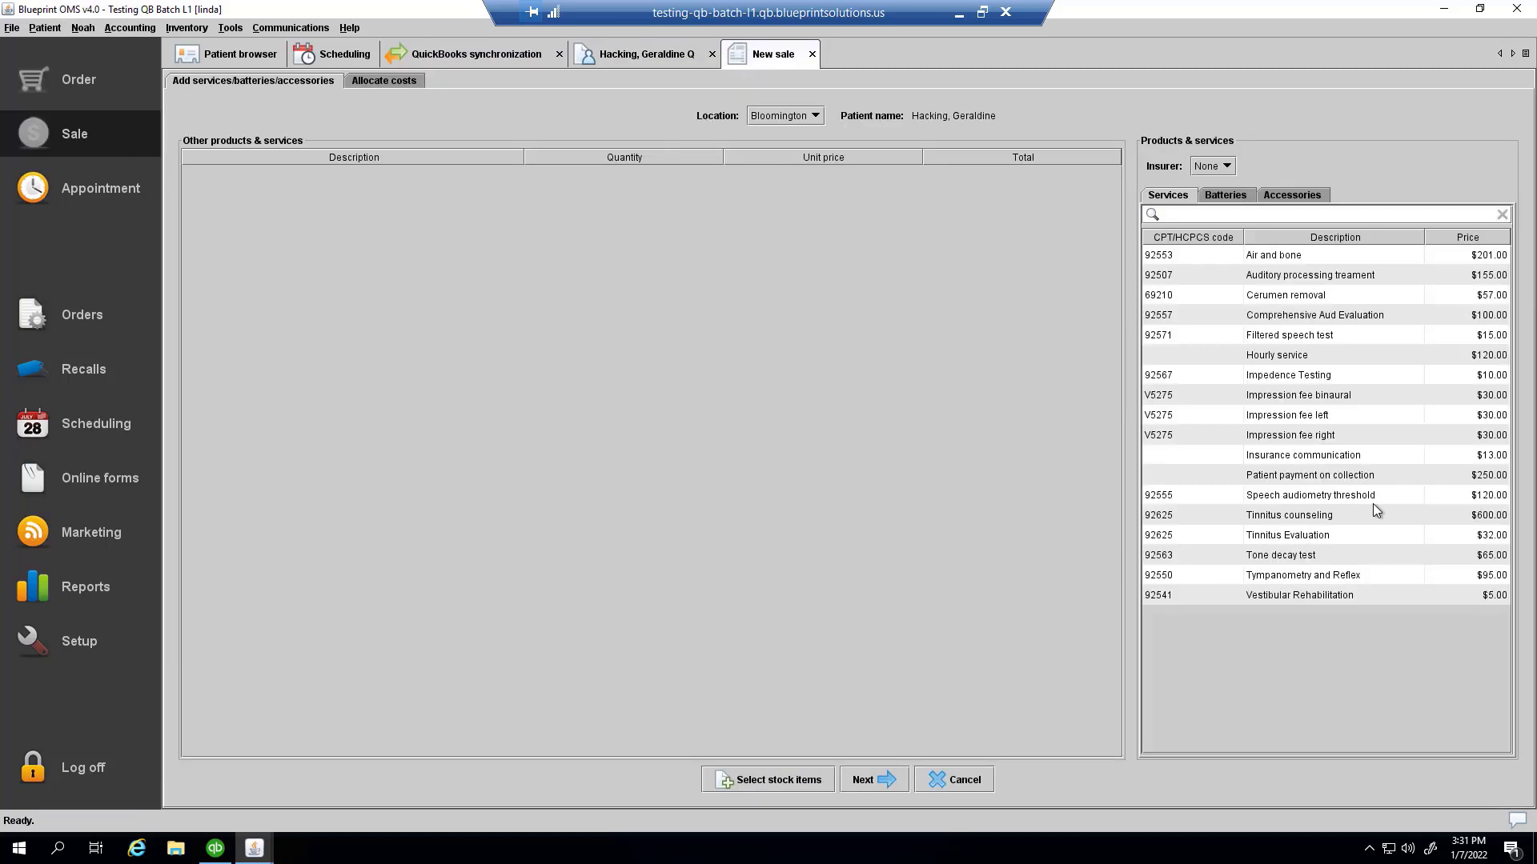
double_click(1332, 256)
click(873, 779)
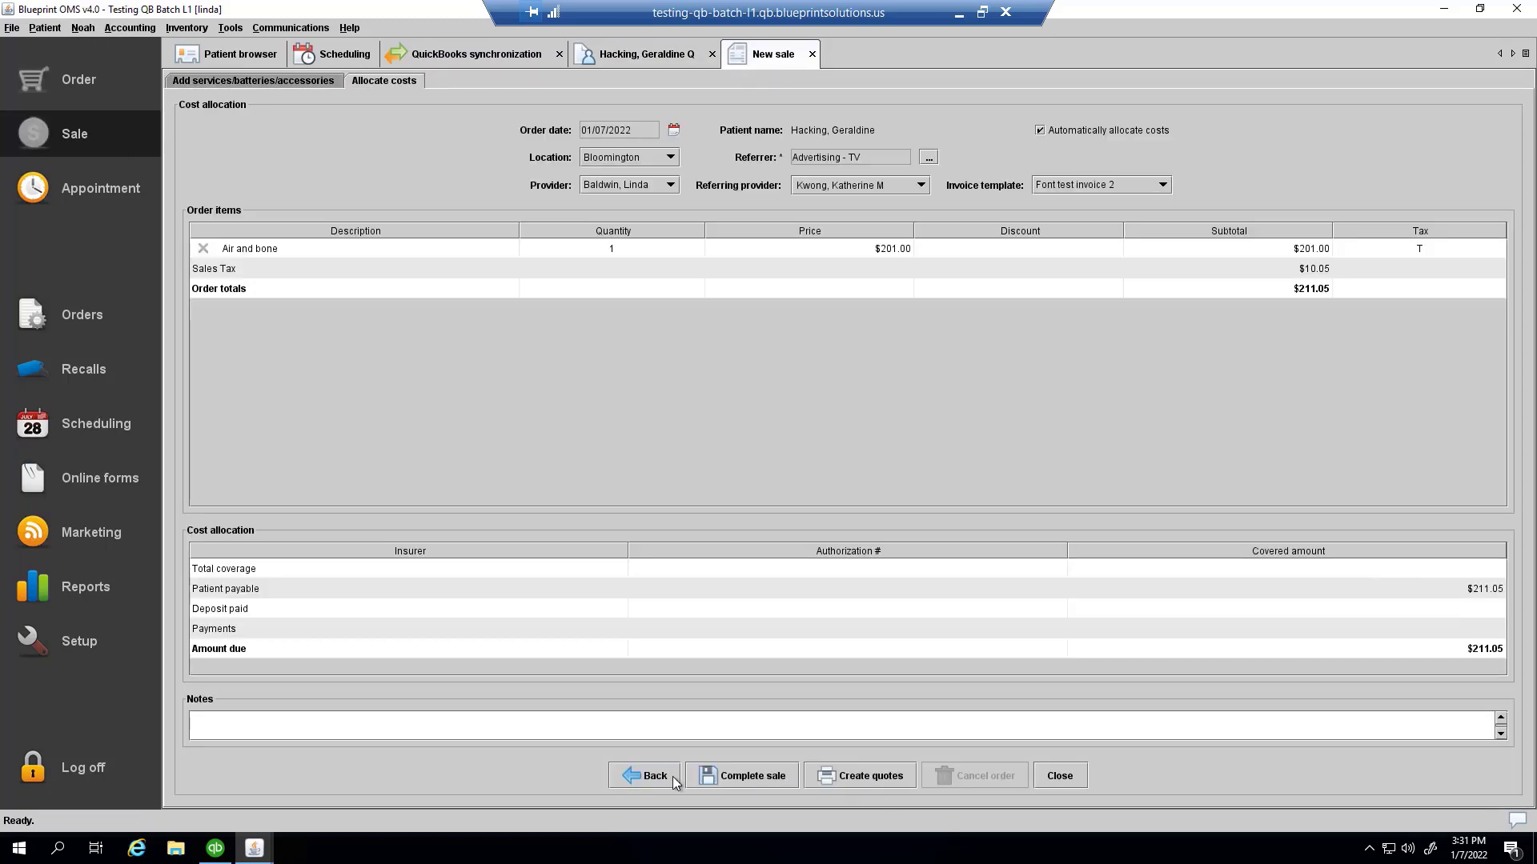
click(769, 776)
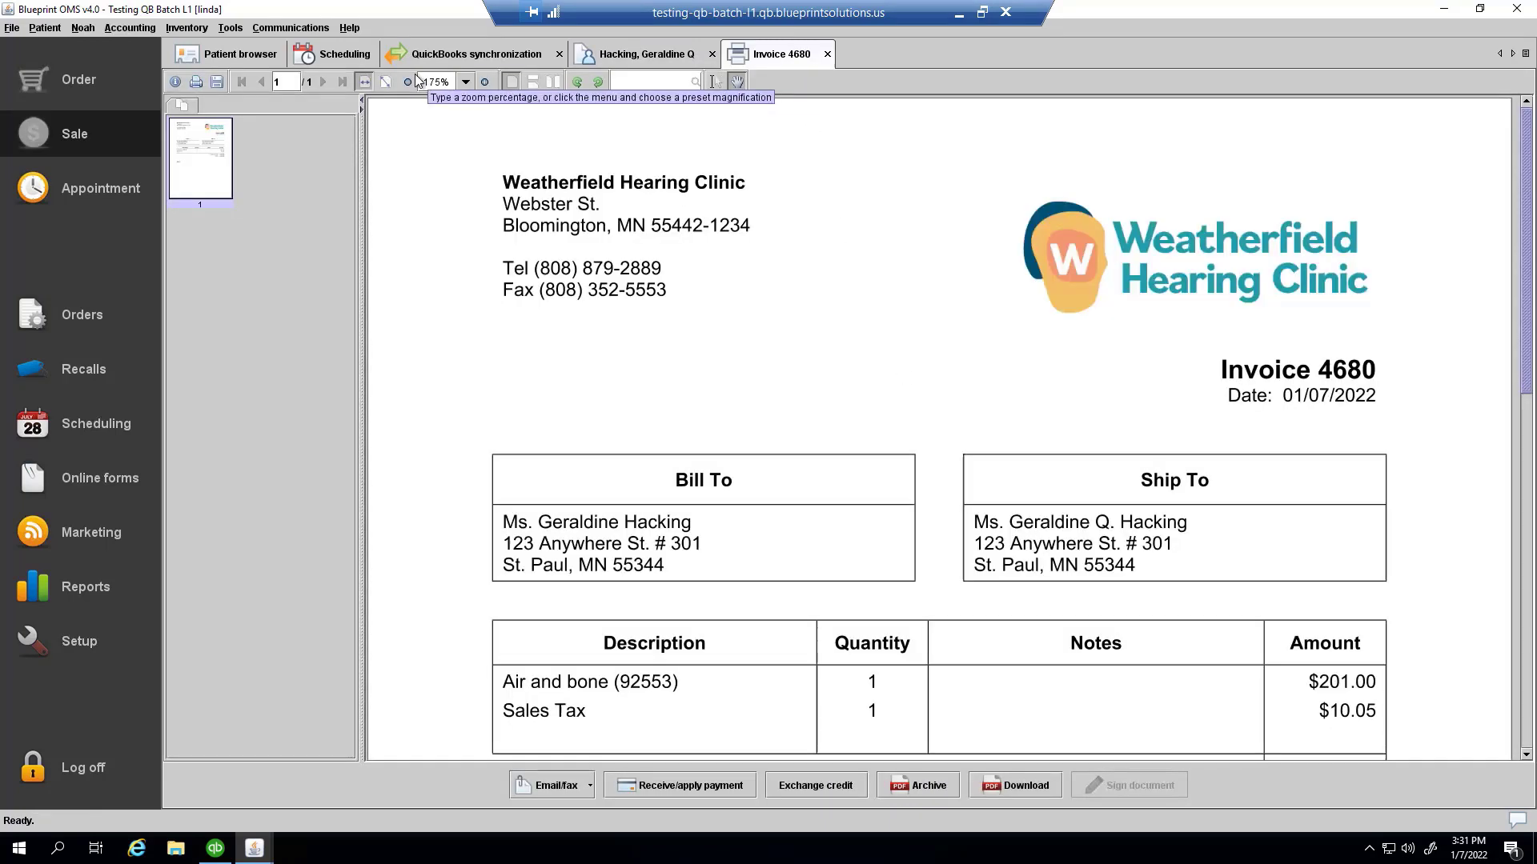
click(477, 54)
click(894, 778)
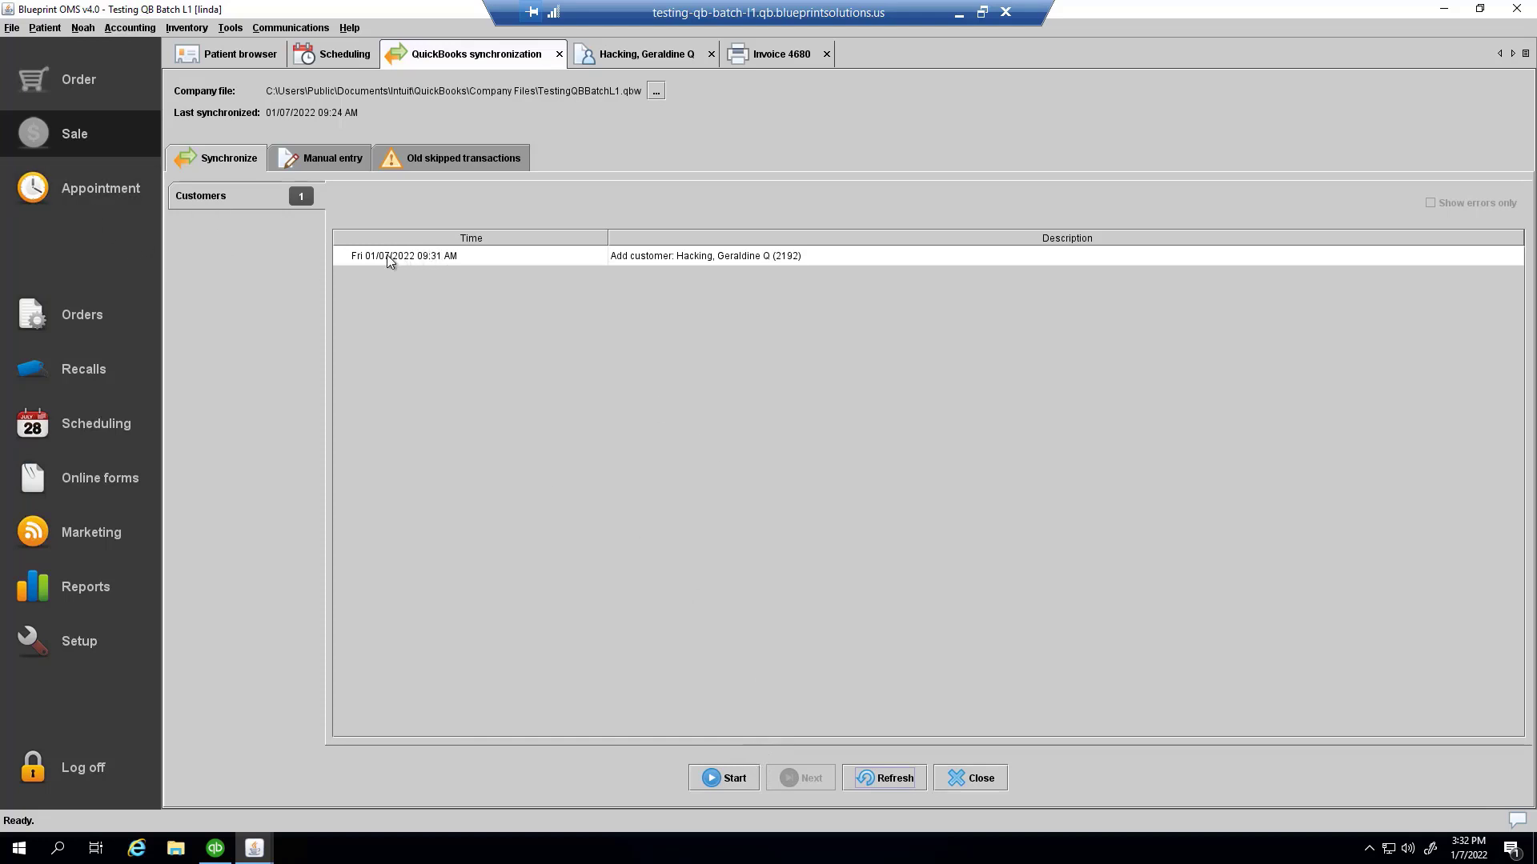
Step: Sync the new customer and invoice 4680 for 211.05 to QuickBooks and acknowledge completion
click(720, 778)
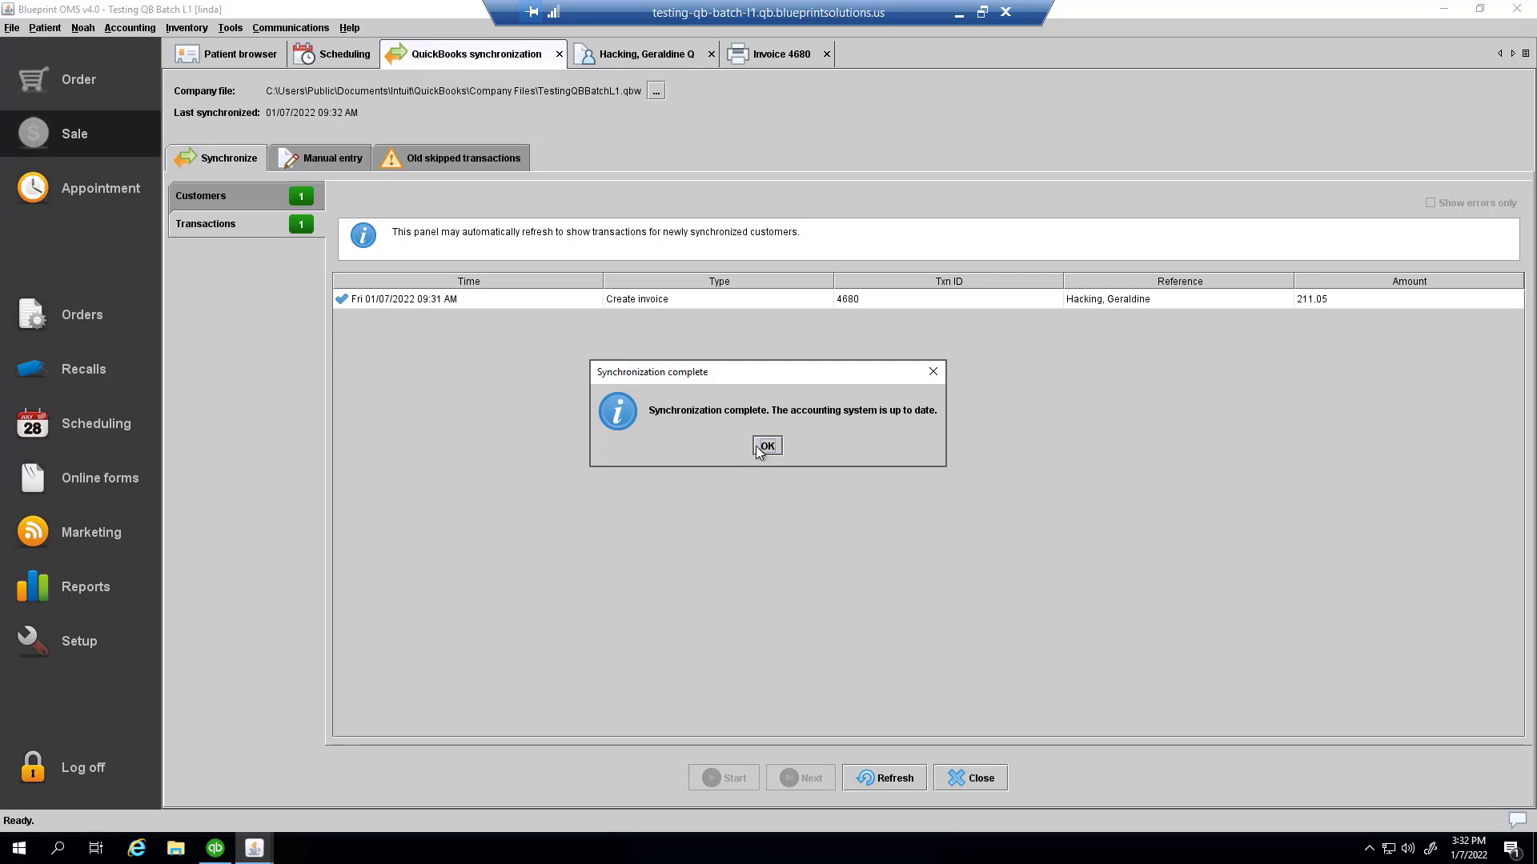
click(764, 447)
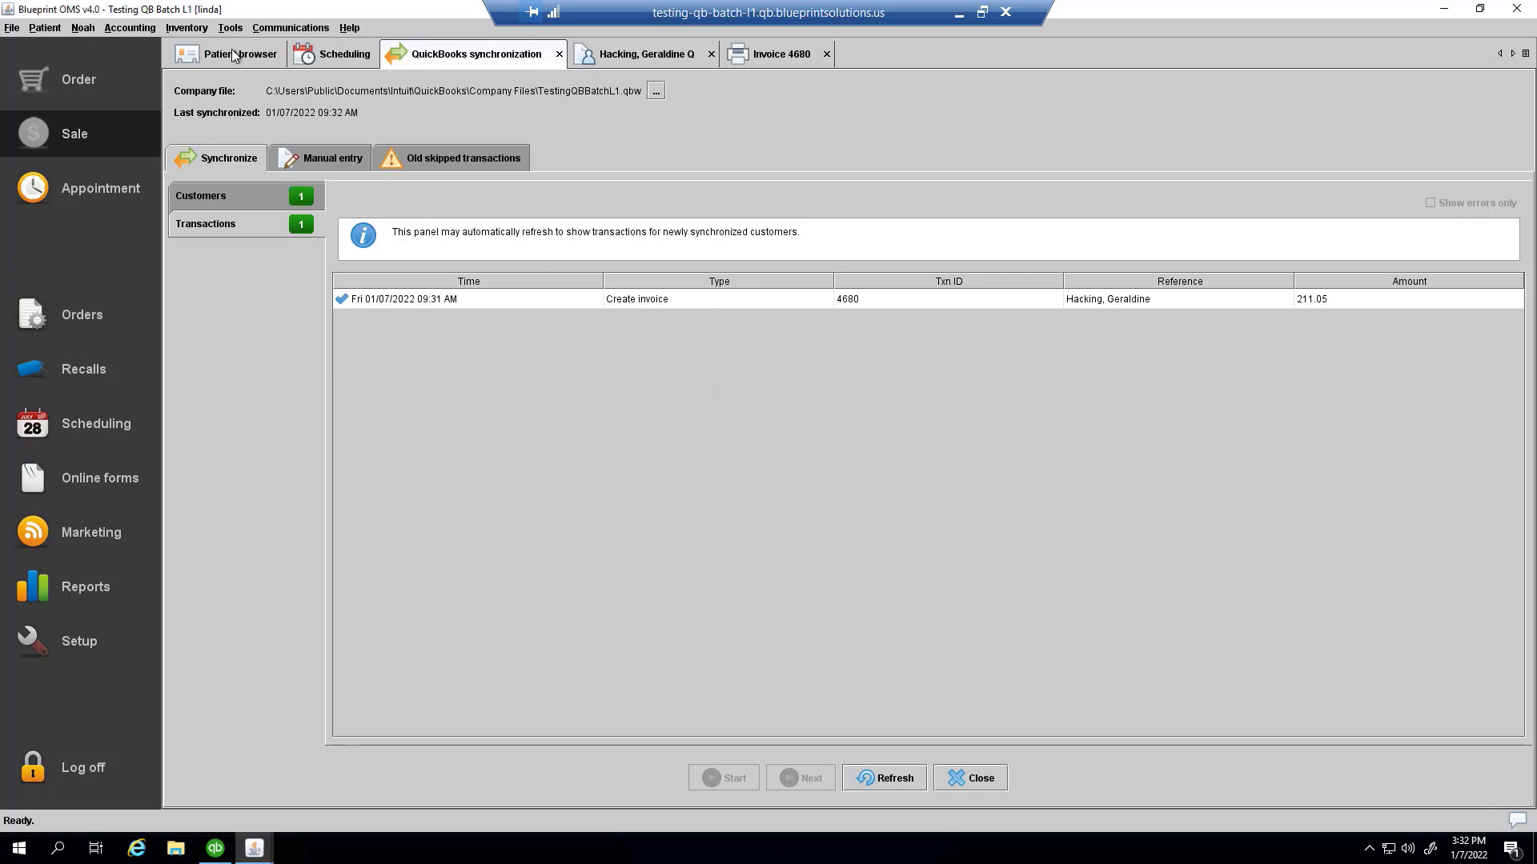
Step: Save a Bloomington bank deposit of the five newest payments totalling $1,754.75, dated 01/07/2022
click(147, 27)
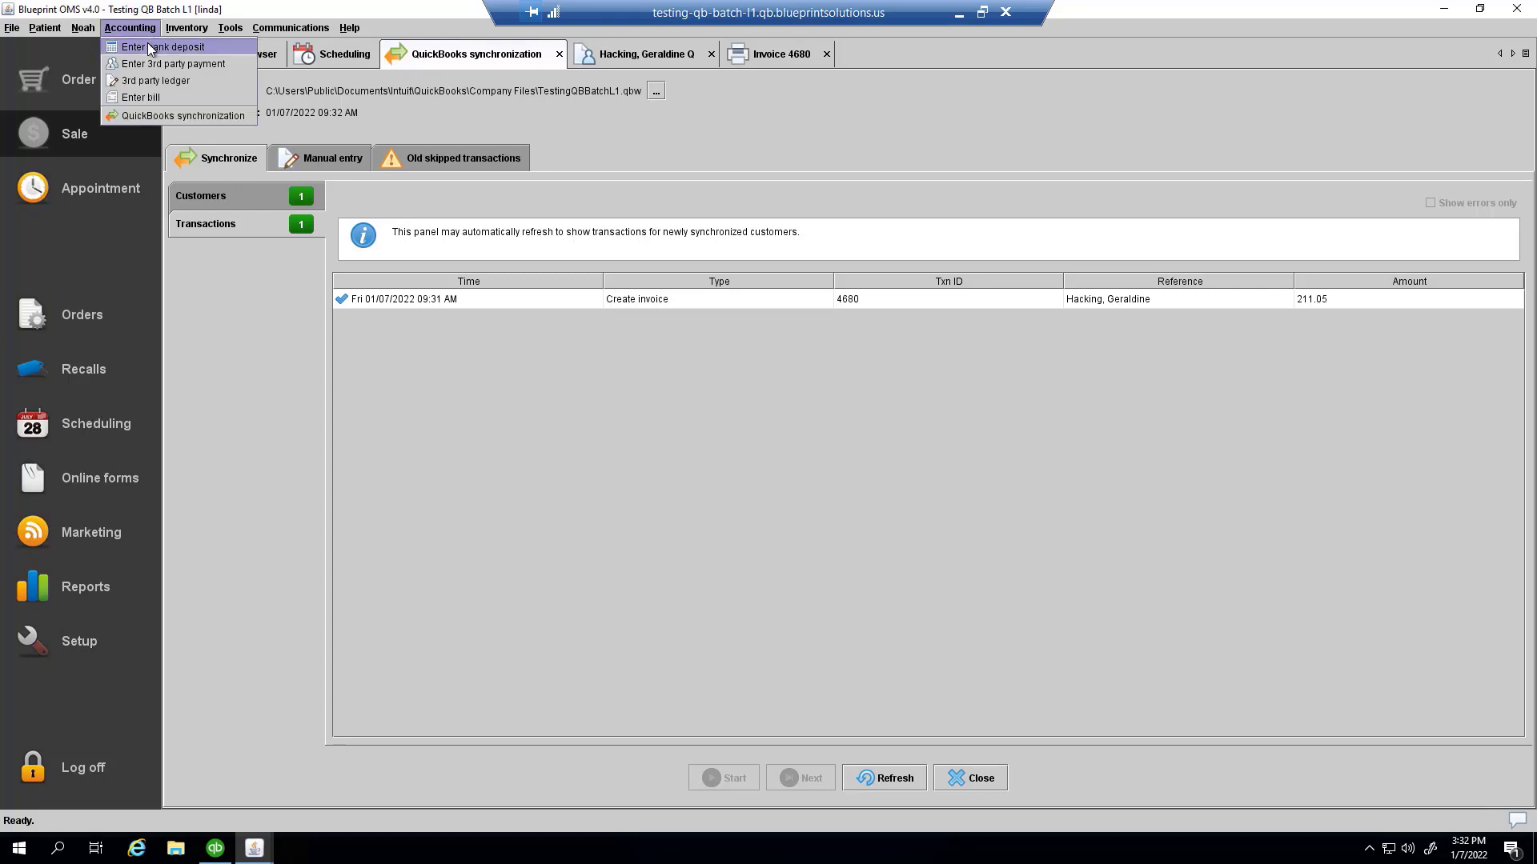
click(149, 45)
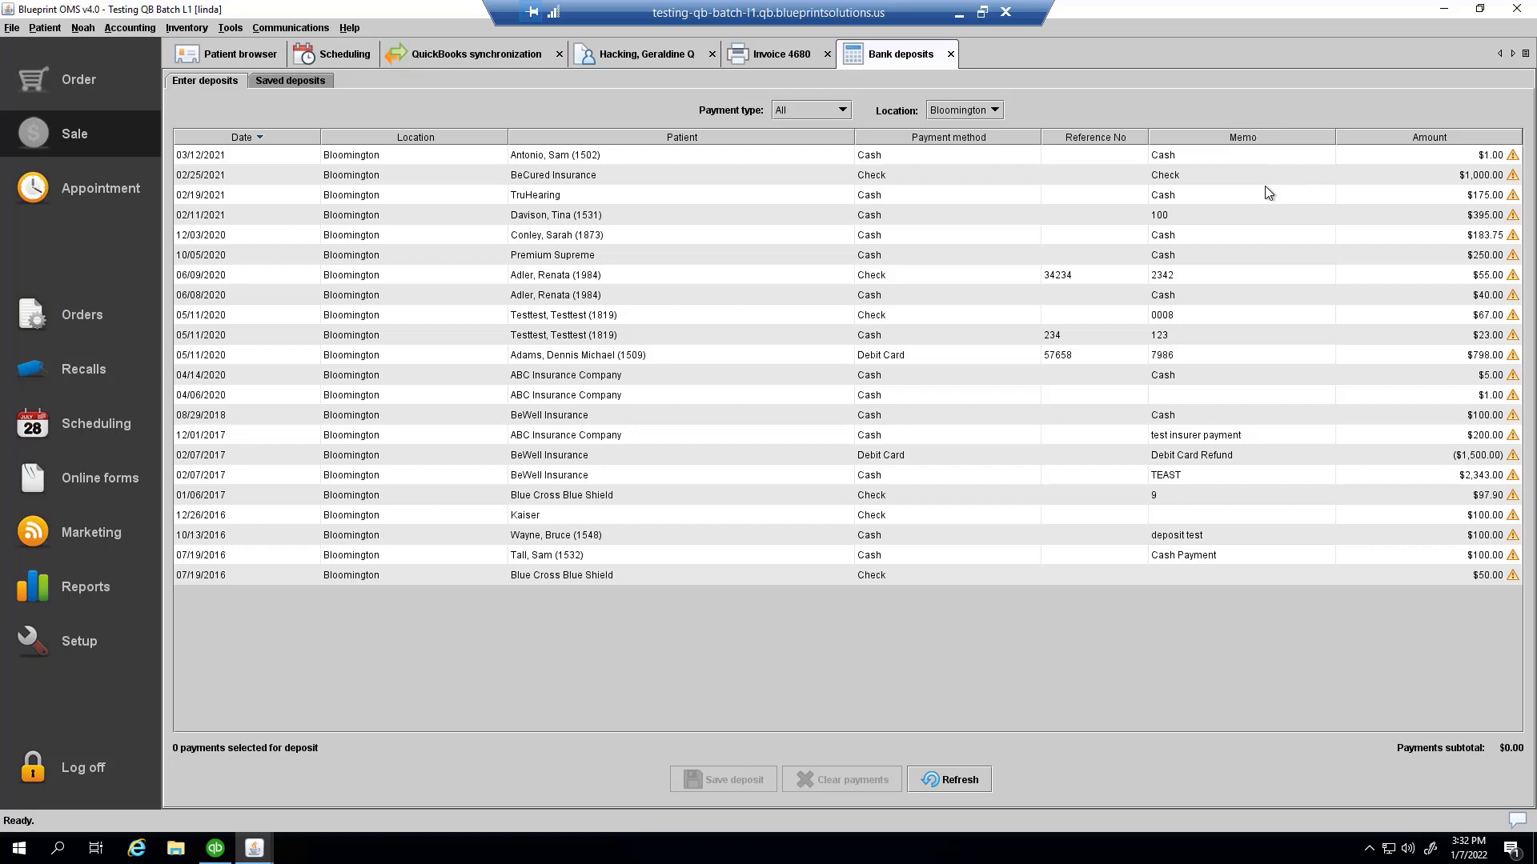
click(1261, 155)
shift+click(1255, 234)
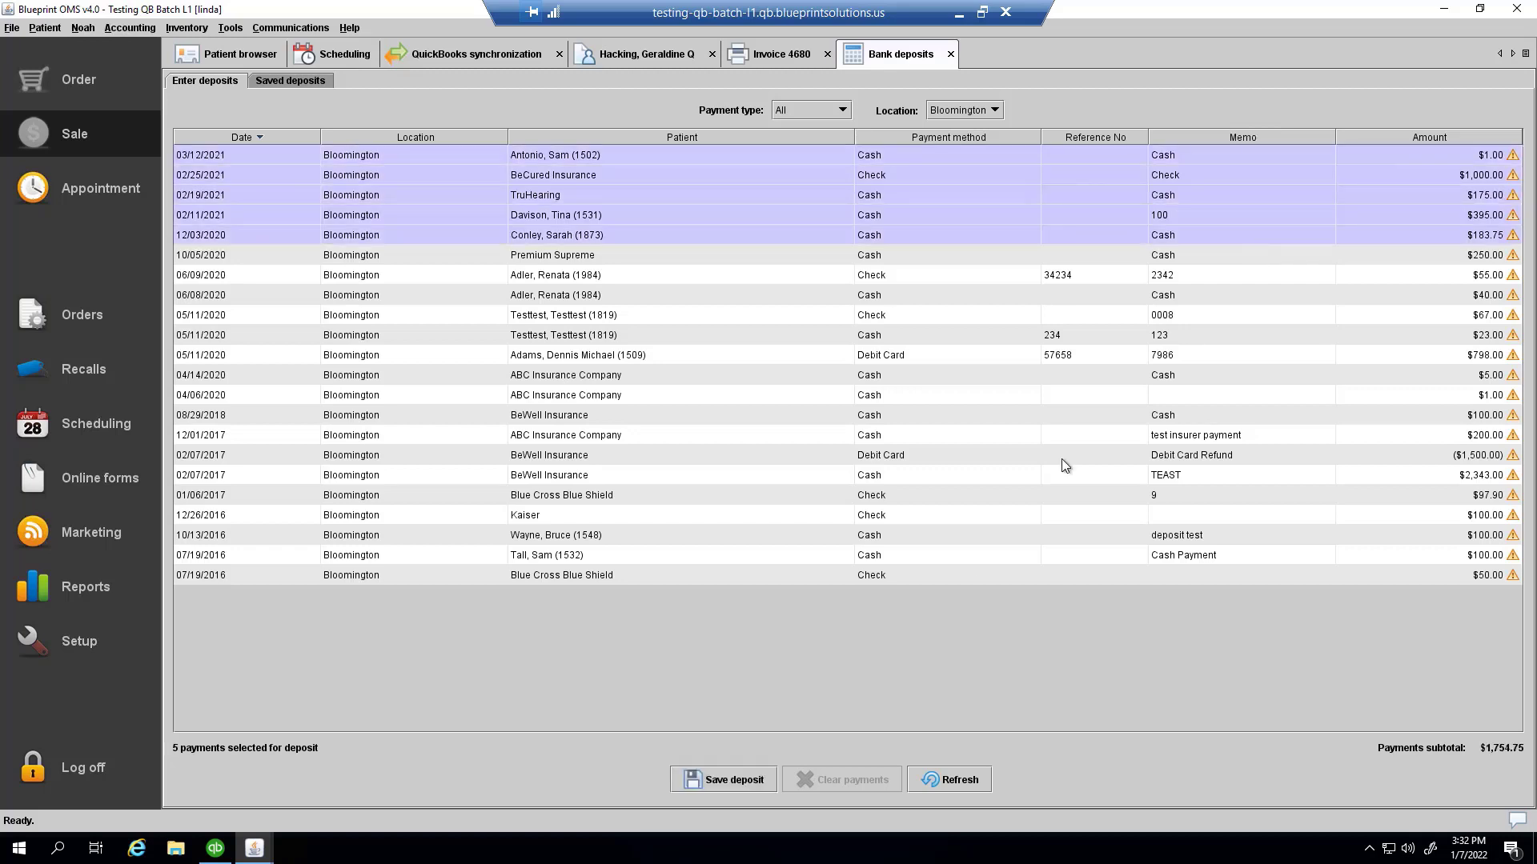
click(747, 773)
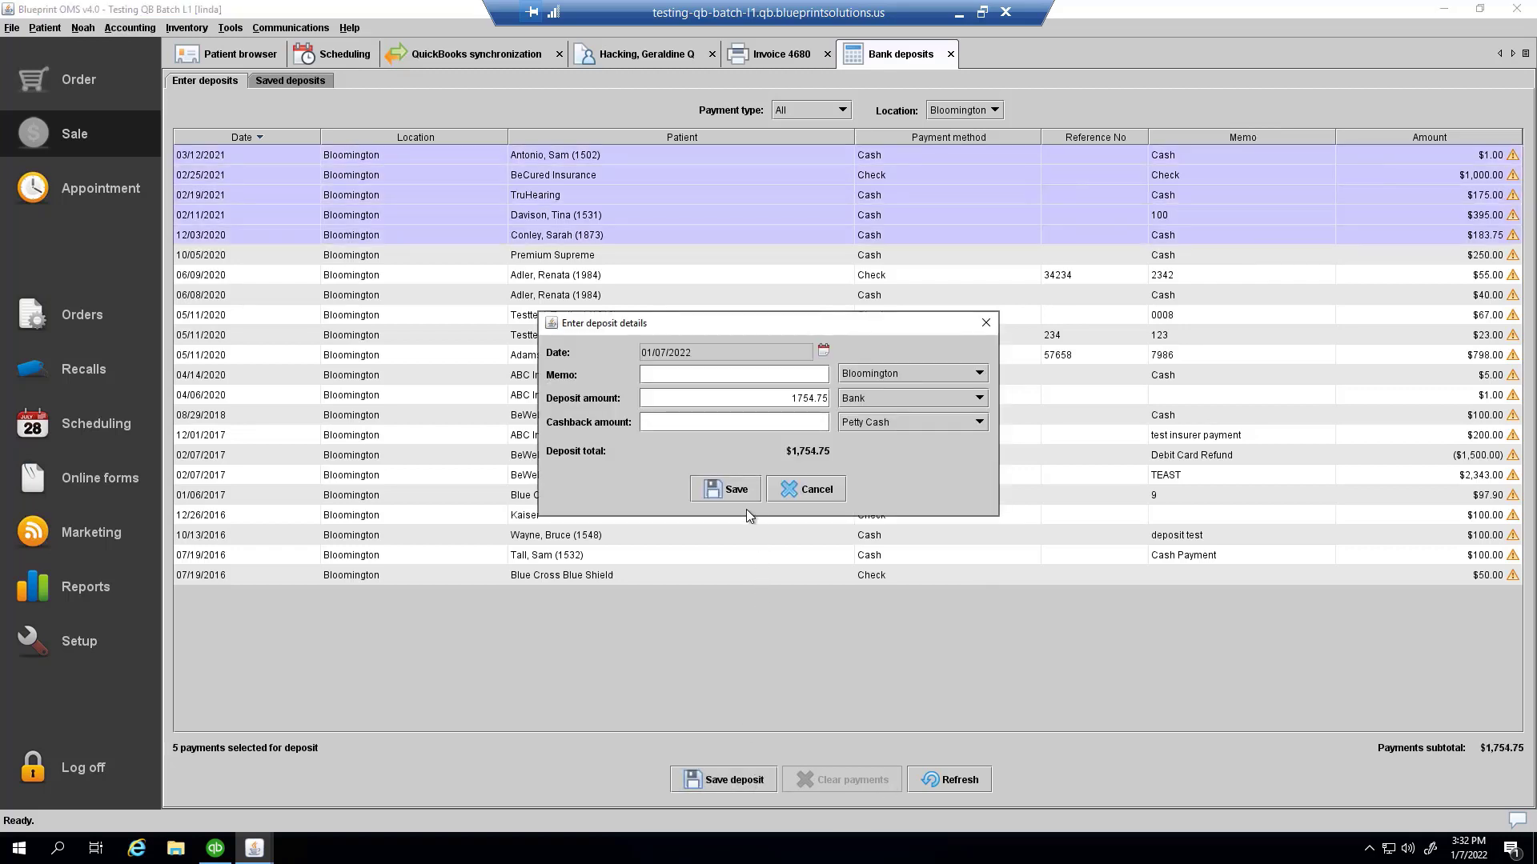
click(735, 489)
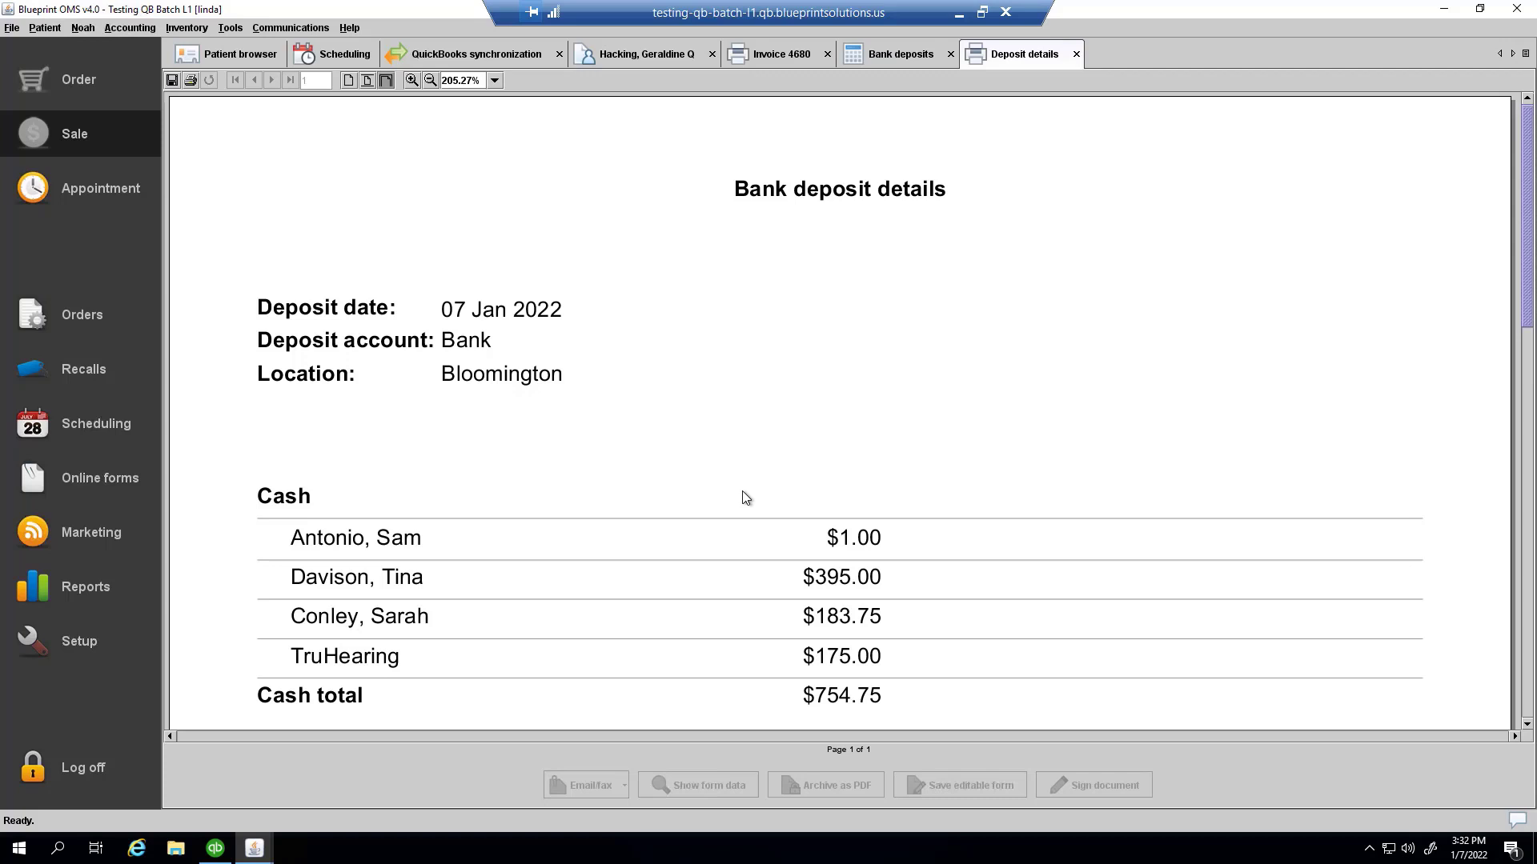
click(1076, 54)
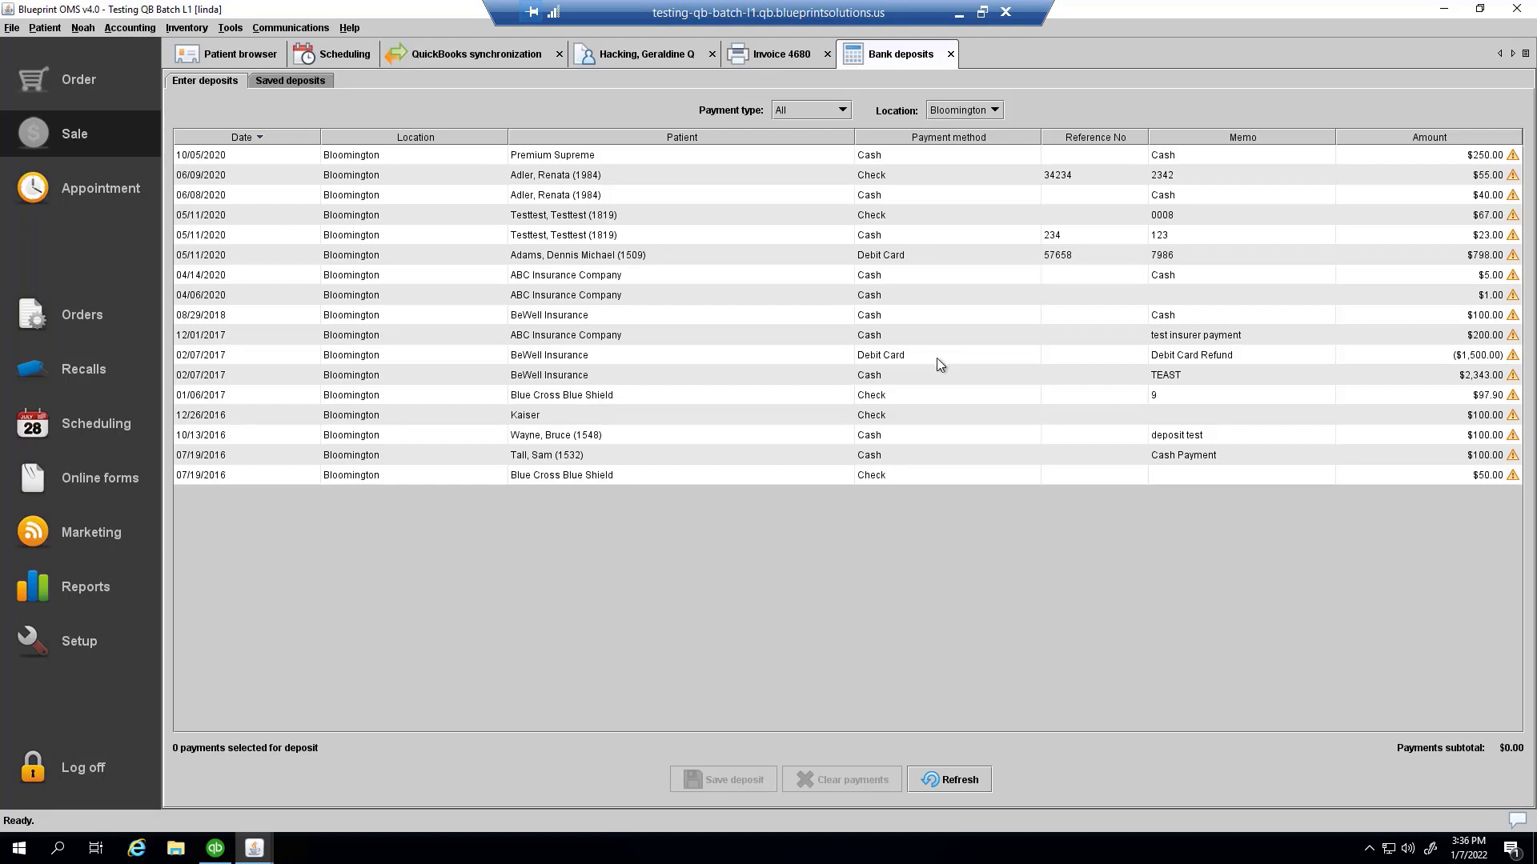
Step: Start an insurer payment from ABC Insurance Company for Bloomington, applied to invoice 3244
click(129, 27)
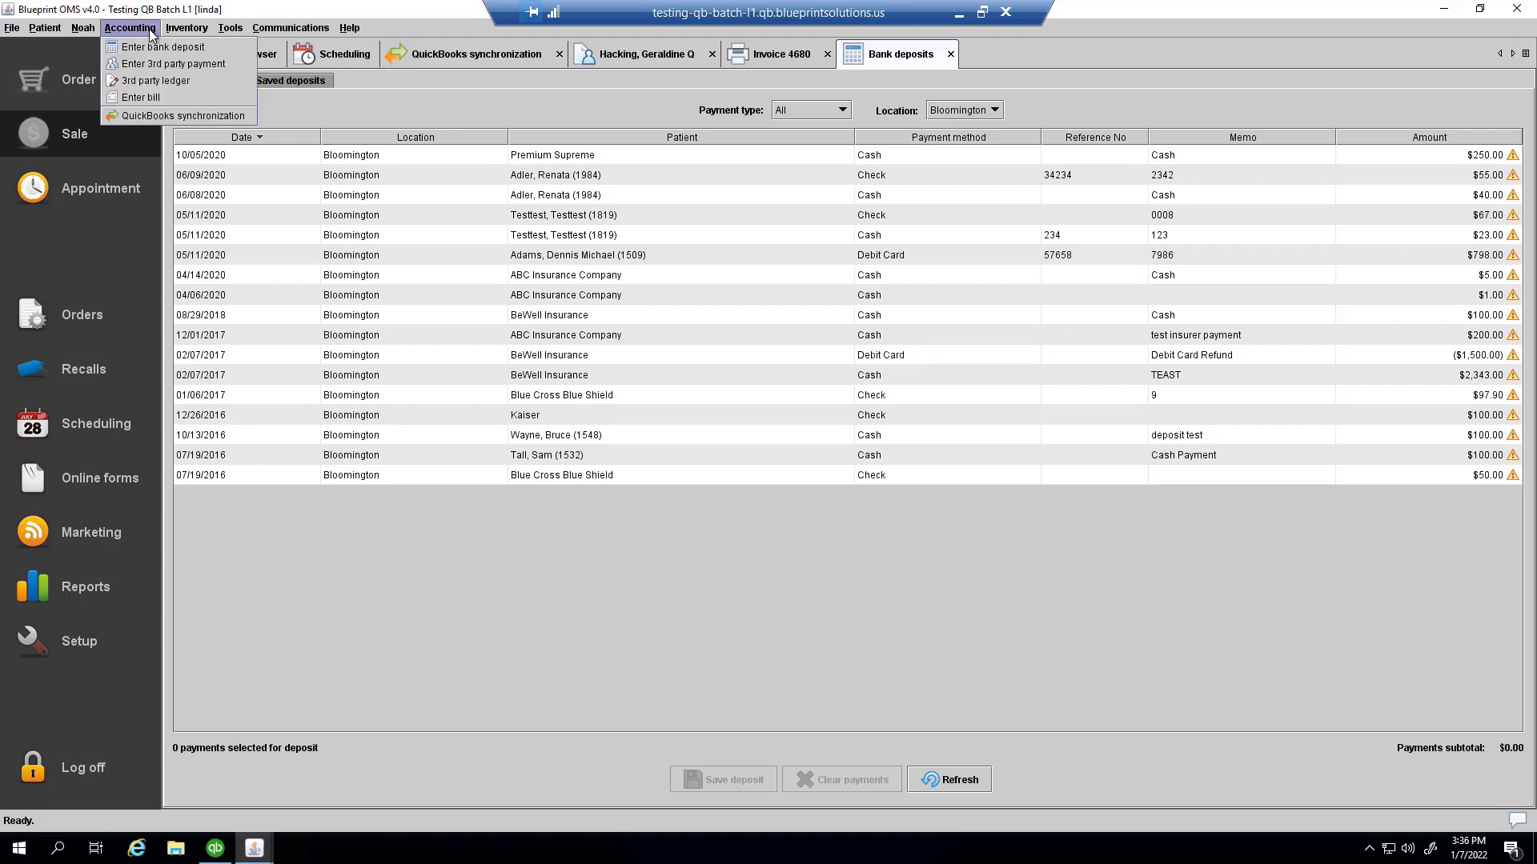
click(157, 64)
click(244, 96)
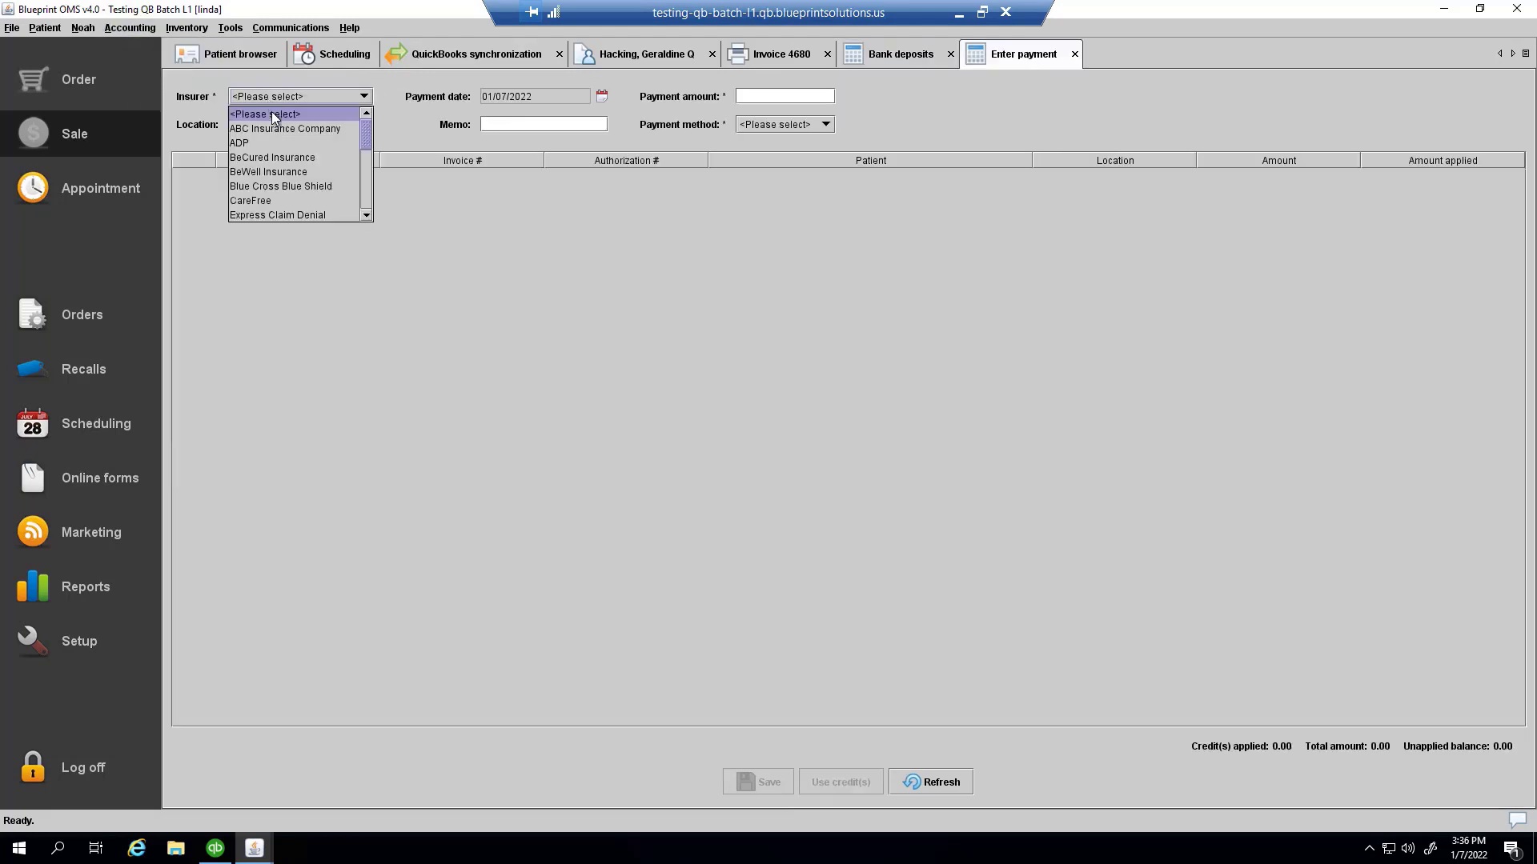
click(273, 128)
click(276, 127)
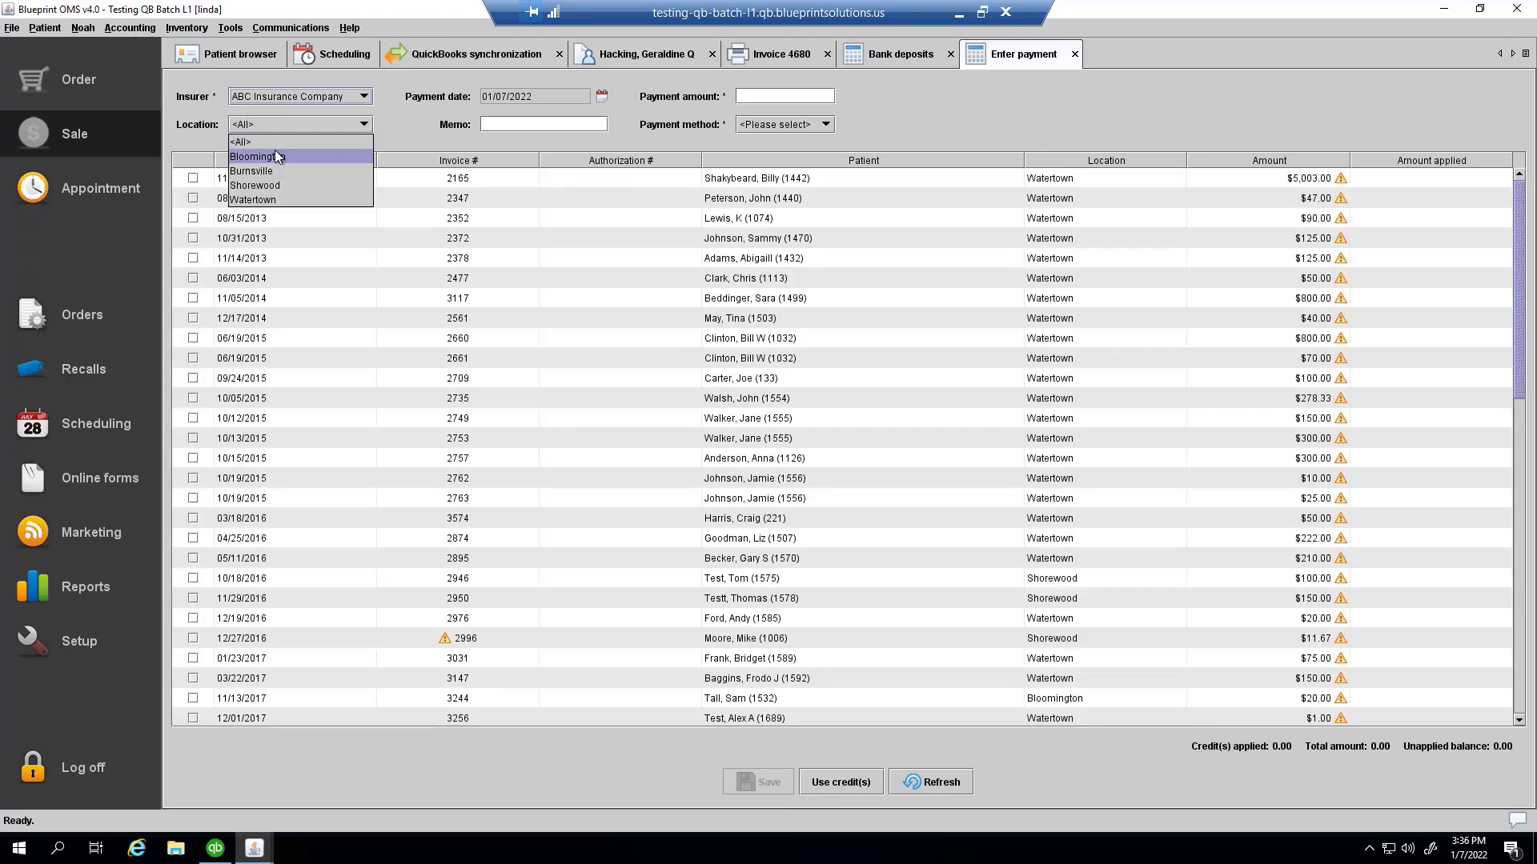
click(275, 150)
click(194, 178)
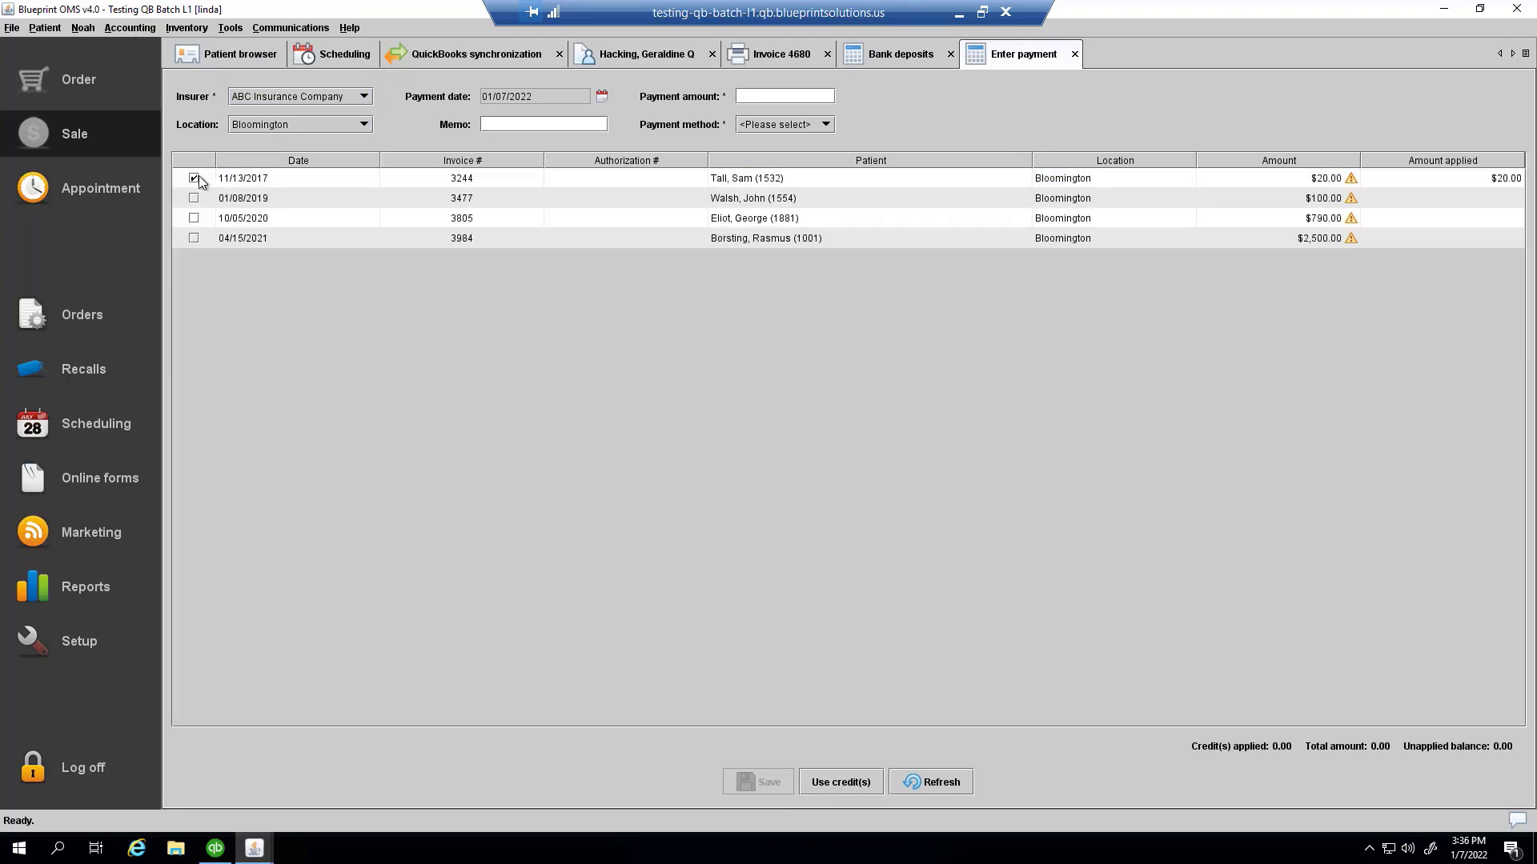
Step: Enter the $20 amount, set the payment method to EFT, and save the payment
click(750, 99)
text(20)
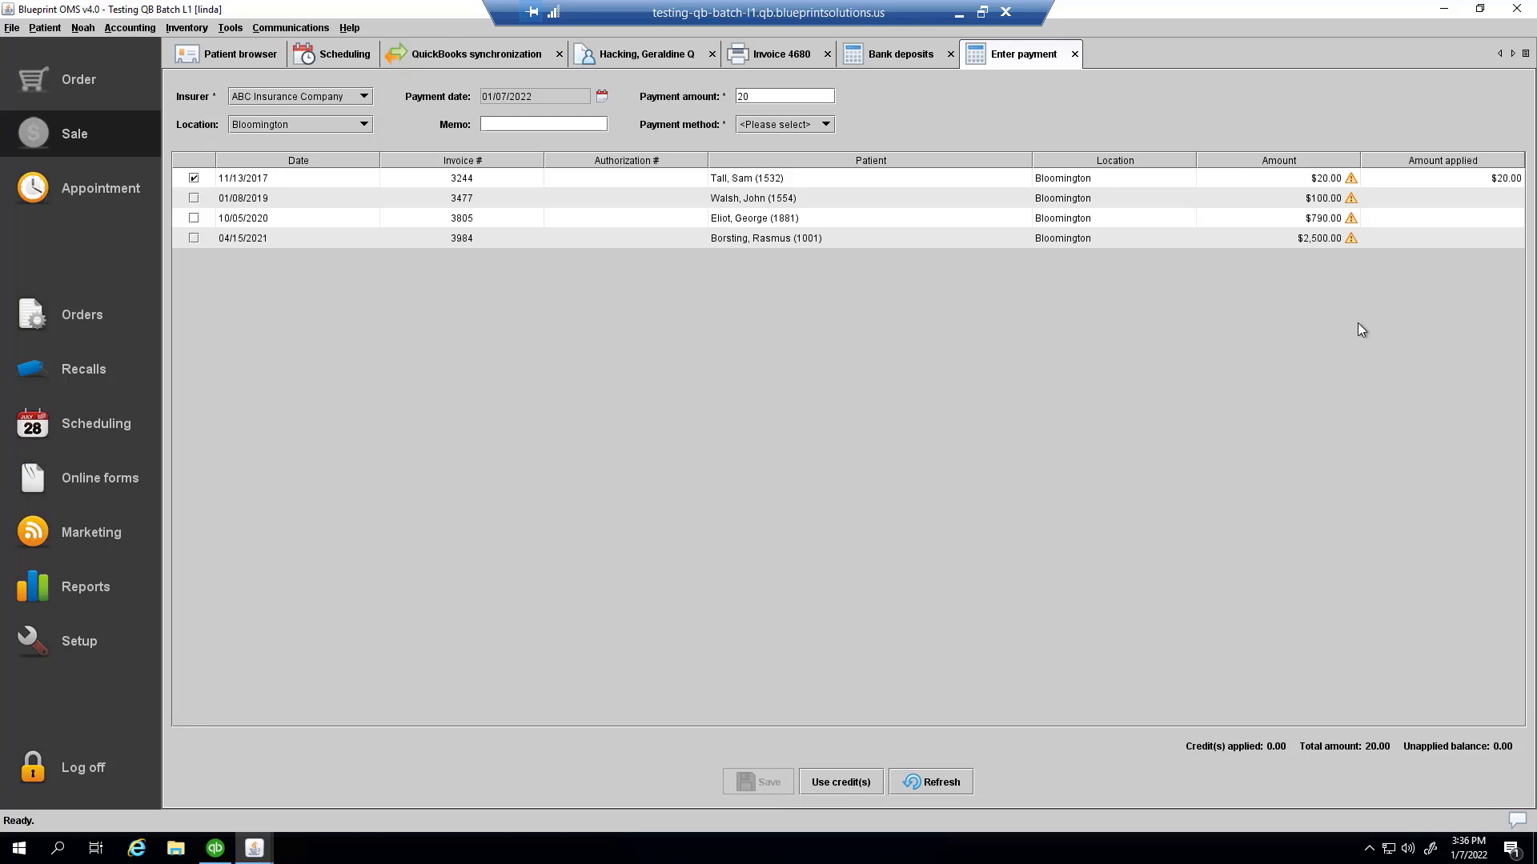
click(744, 126)
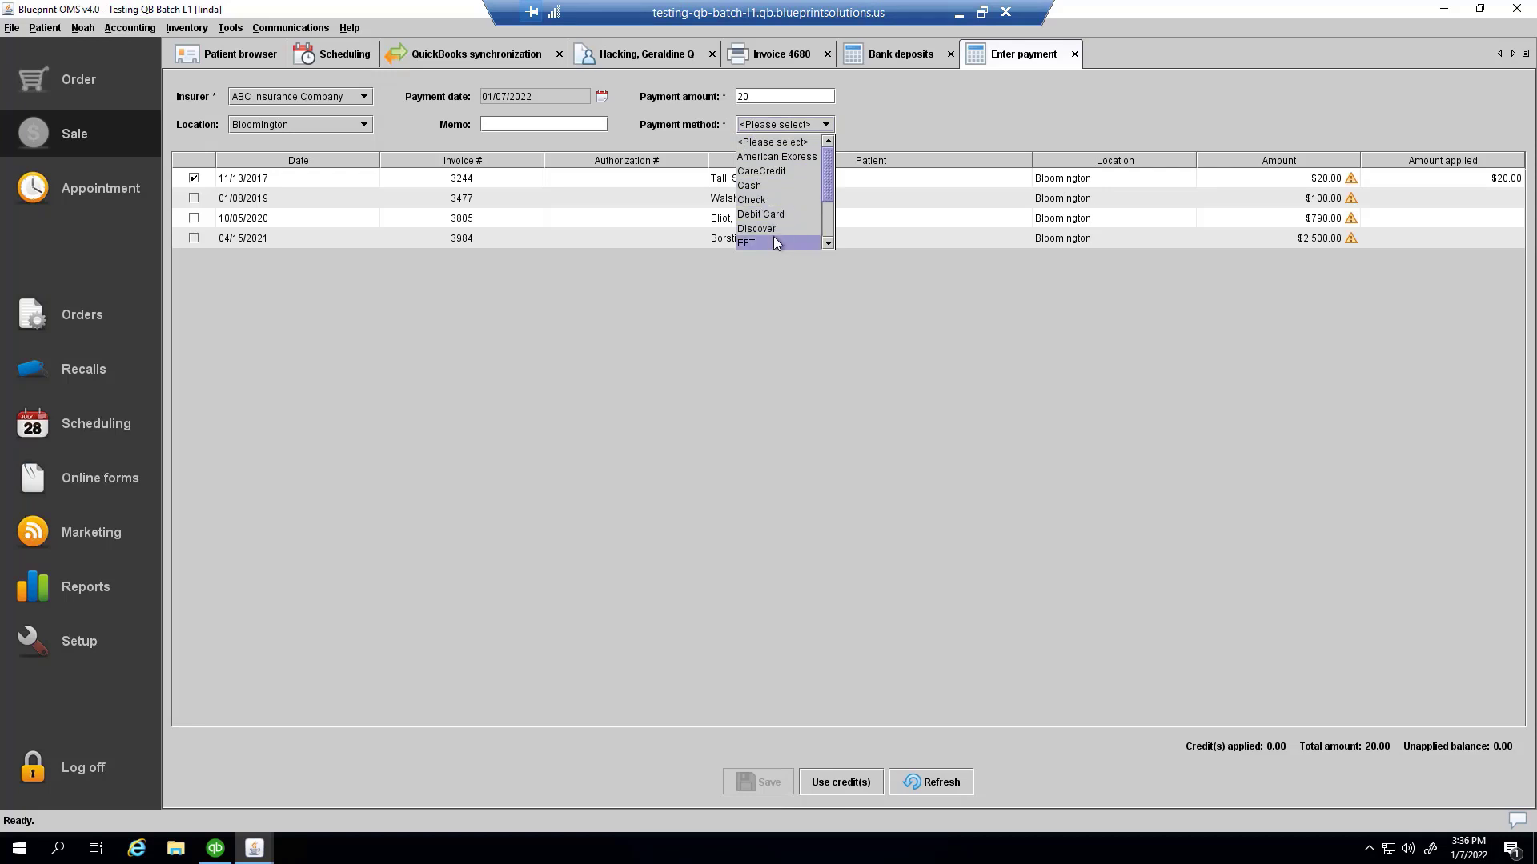
click(1364, 331)
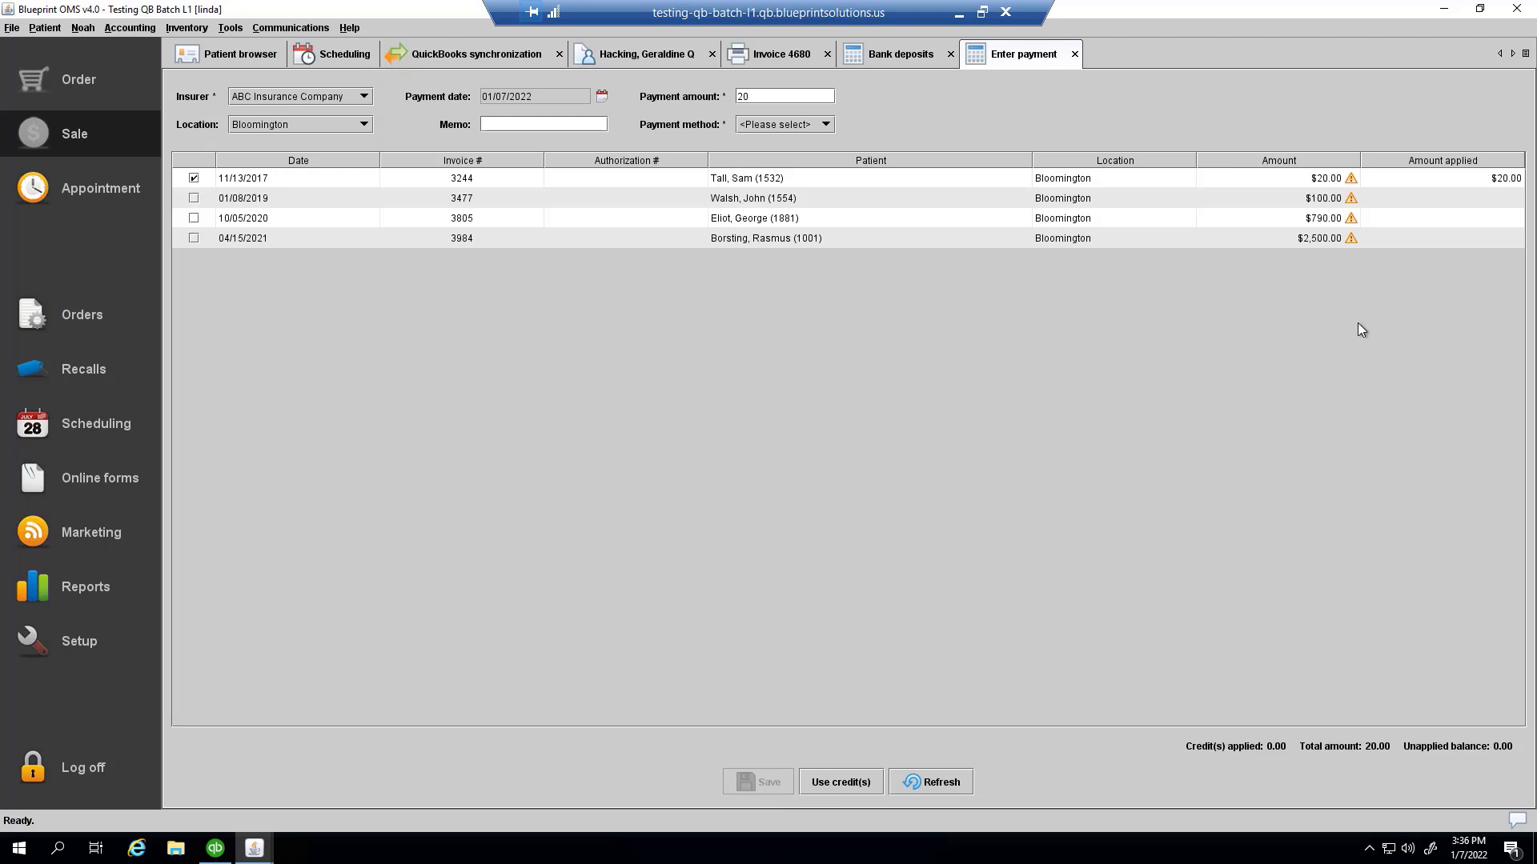
key(e)
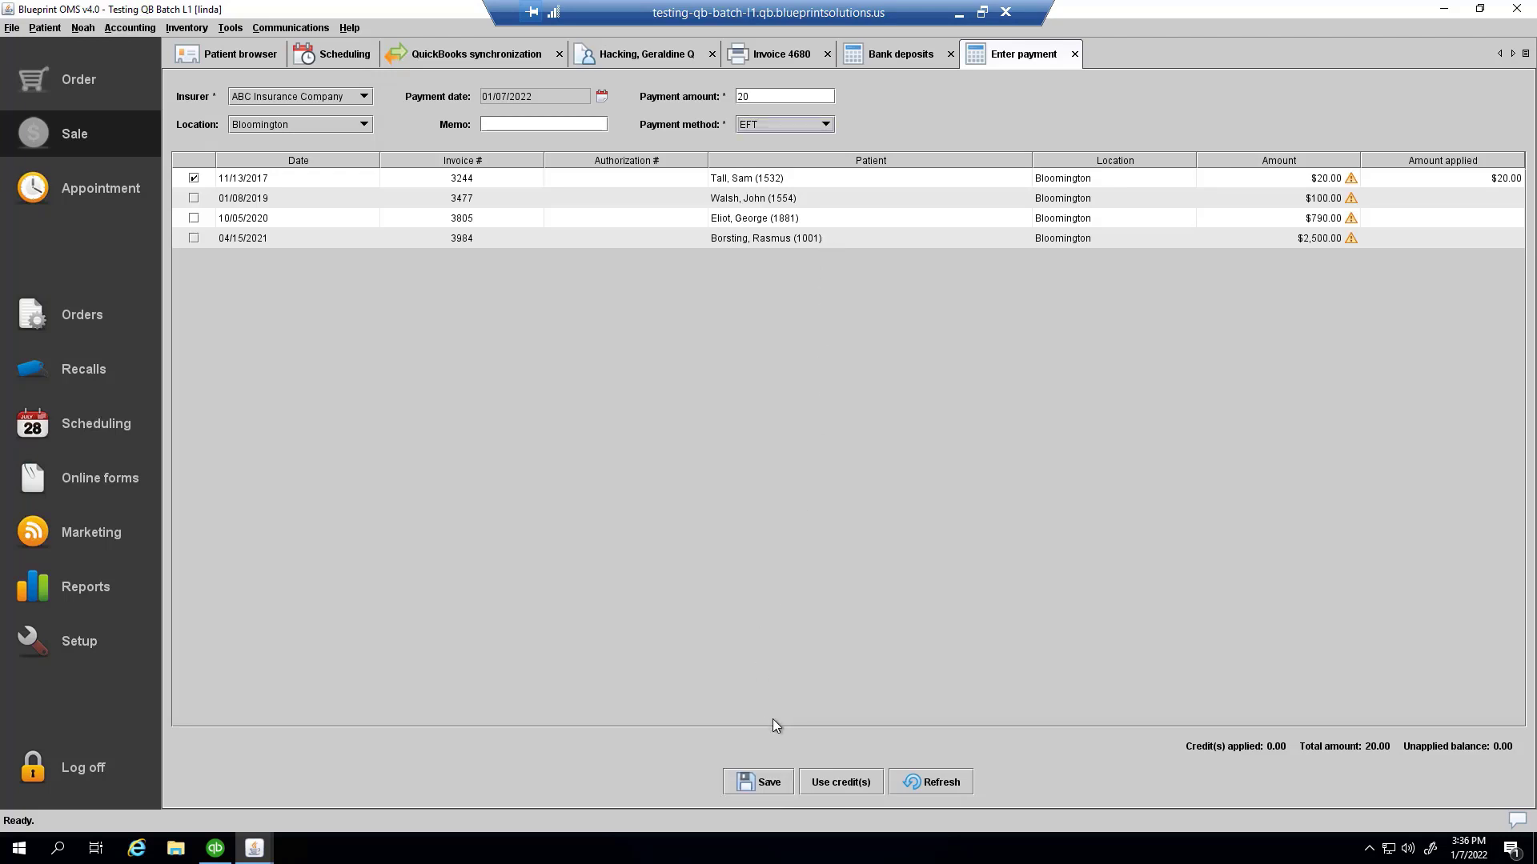
click(770, 781)
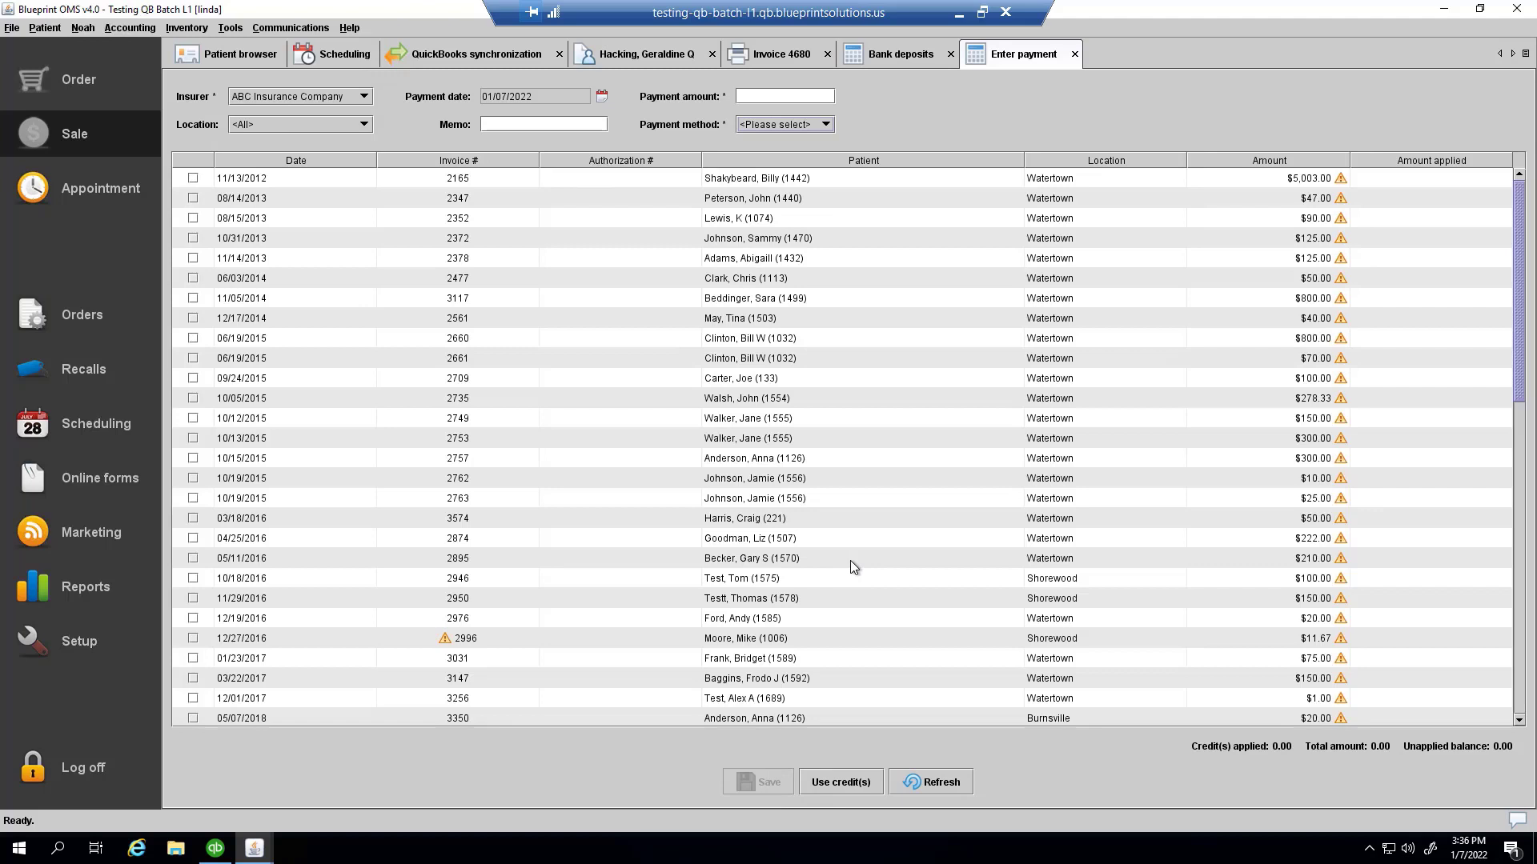
Step: Refresh the pending QuickBooks transactions and start syncing the bank deposit and insurer payment
click(487, 60)
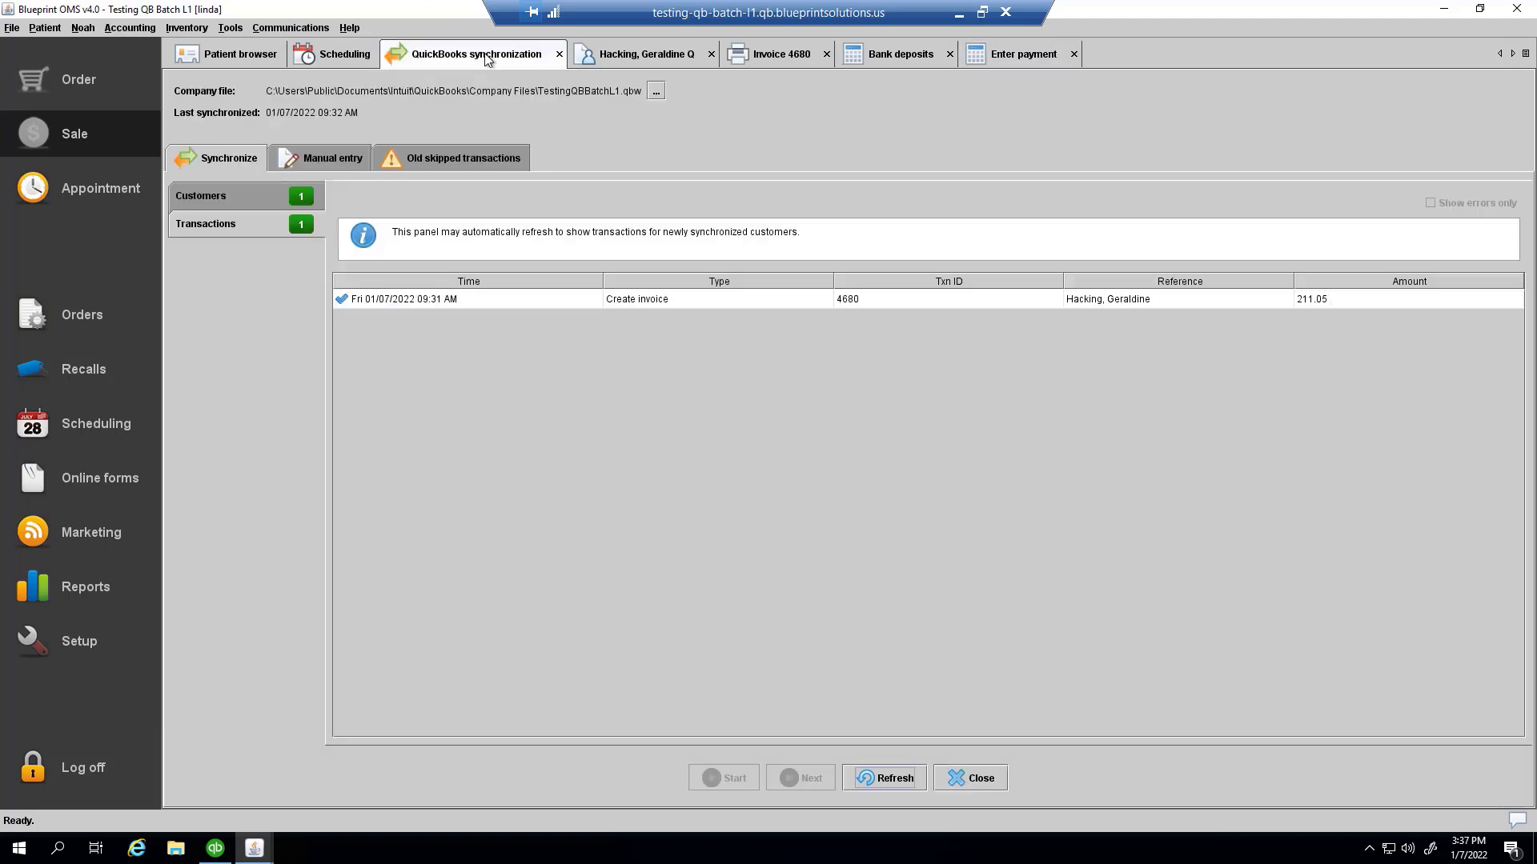
click(875, 782)
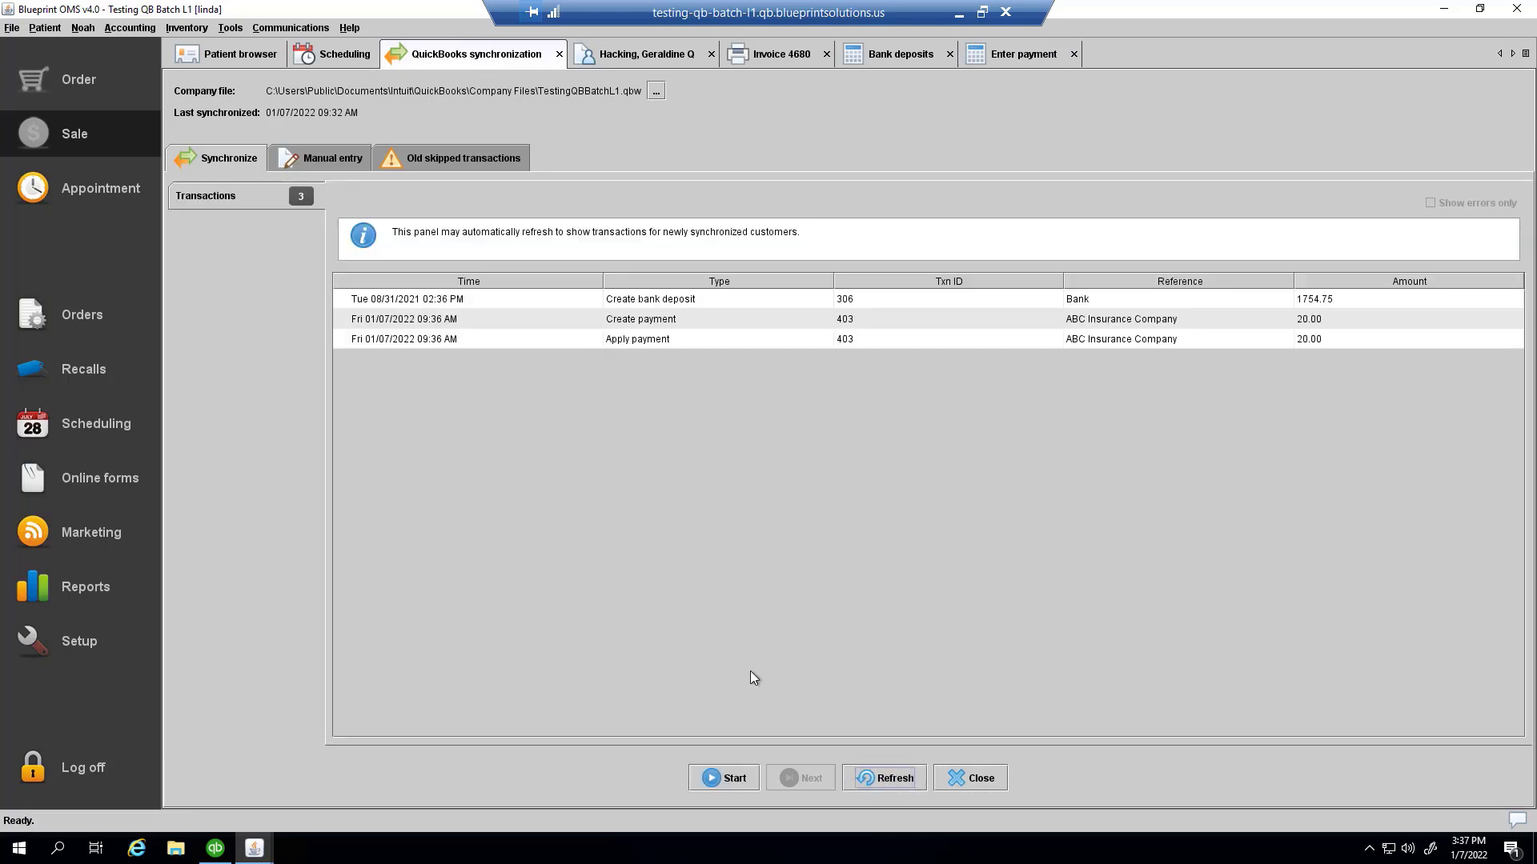
click(713, 781)
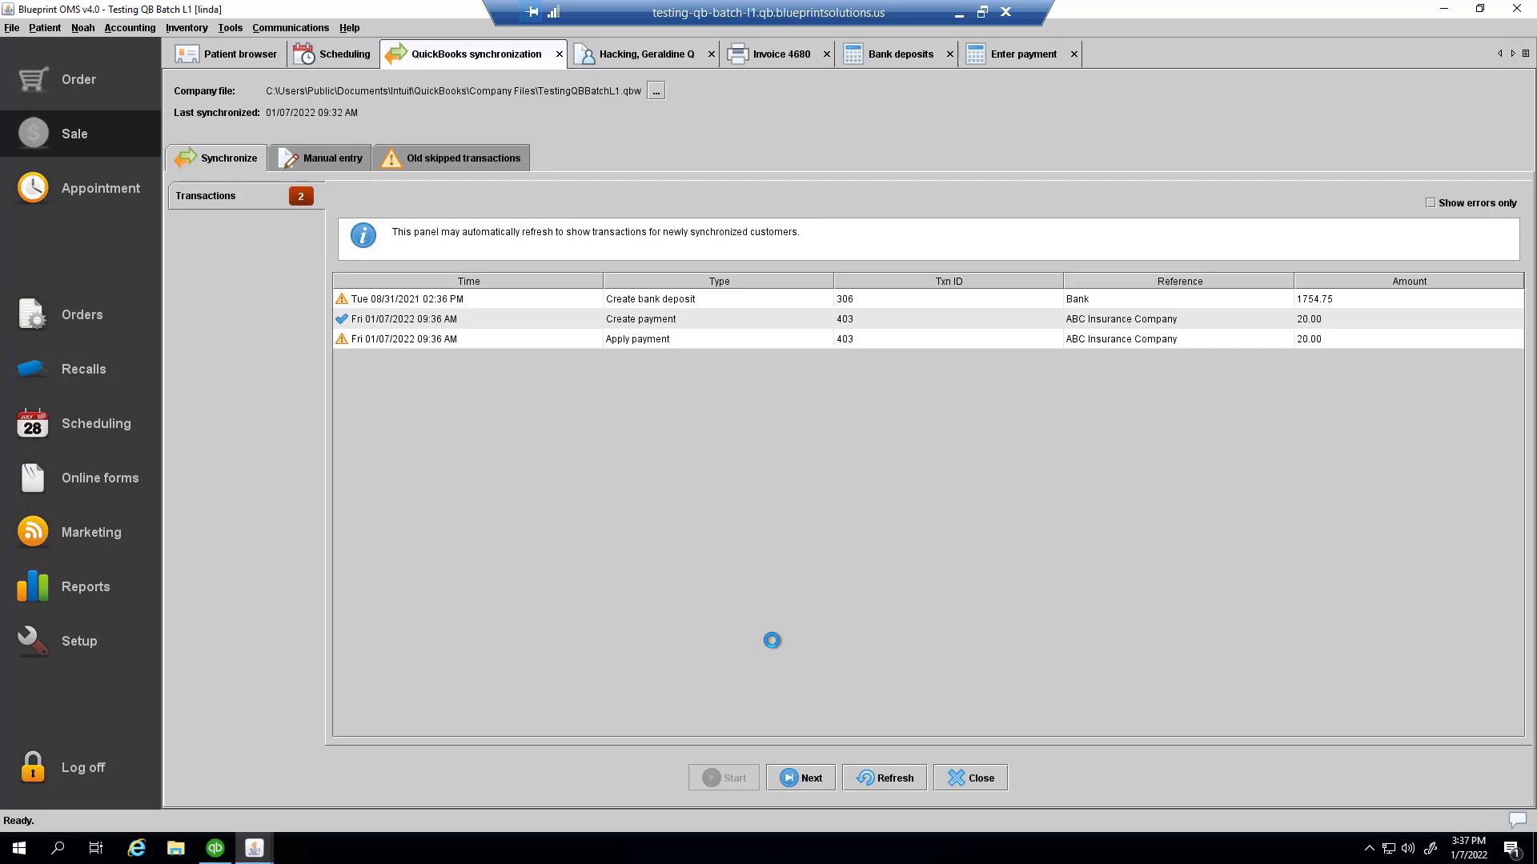
Step: Read the error details for the failed bank deposit and Apply payment transactions
click(762, 301)
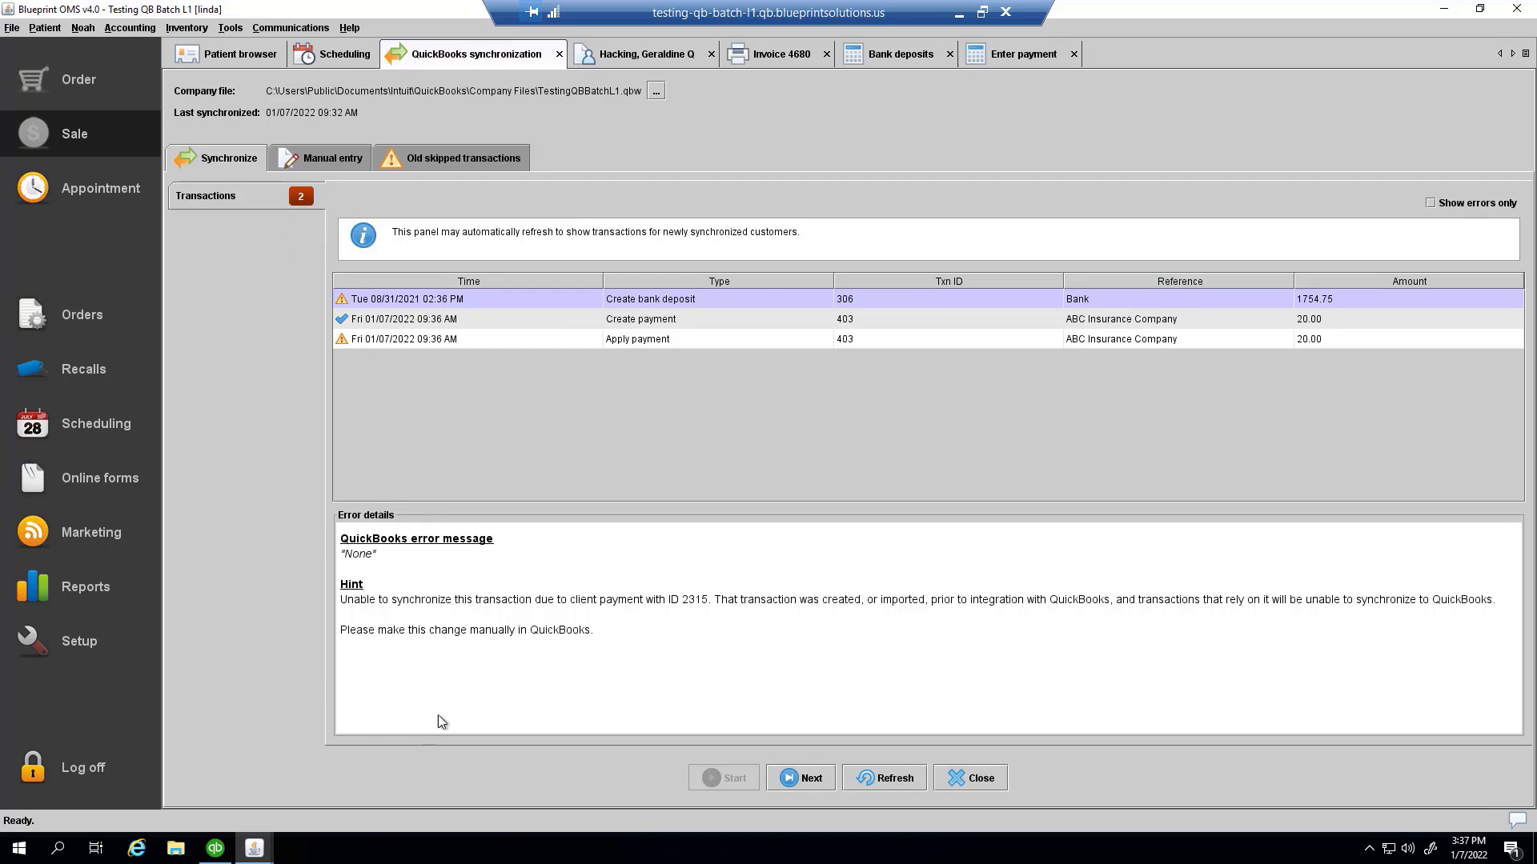
click(638, 645)
drag(589, 606, 687, 611)
click(685, 605)
click(646, 344)
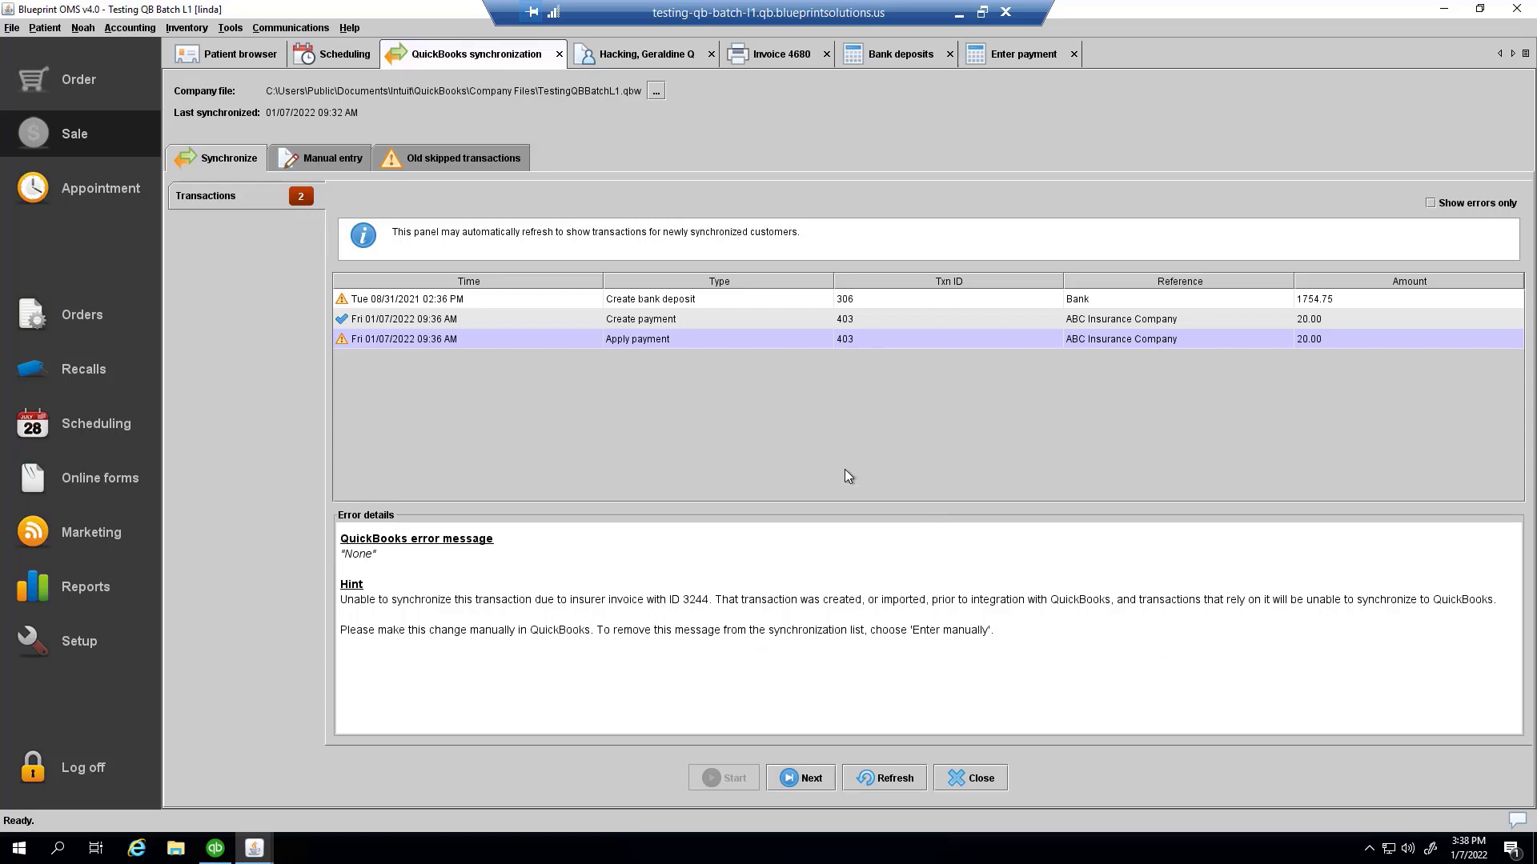
Step: Filter to errors only and send both failed transactions to manual entry
click(1431, 203)
click(1431, 203)
click(1431, 204)
drag(637, 300, 631, 316)
right_click(632, 315)
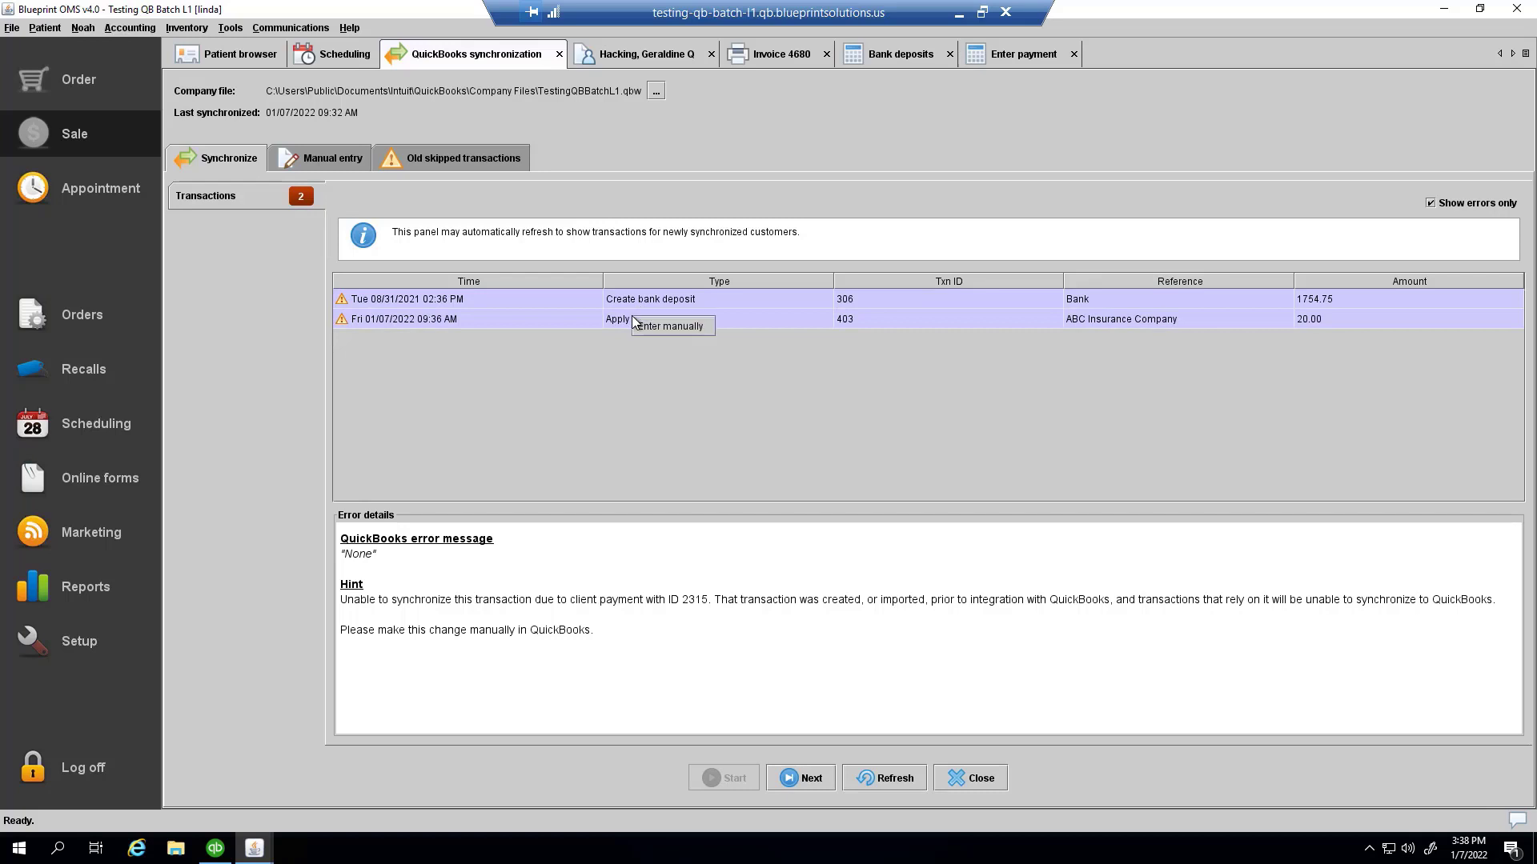
click(681, 327)
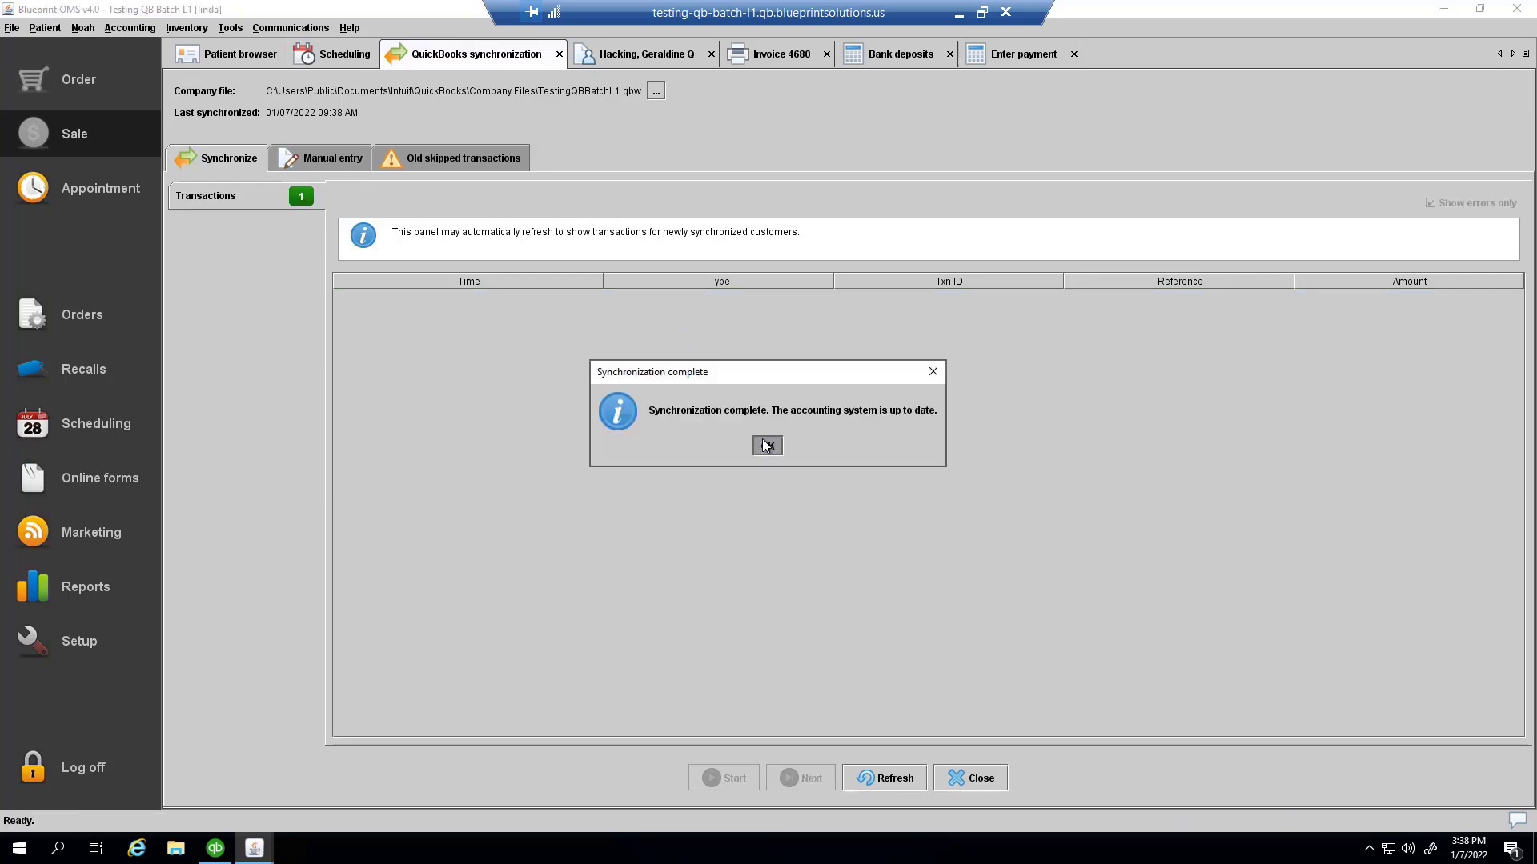
click(766, 445)
Step: Refresh the sync list to confirm nothing remains to synchronize
click(880, 771)
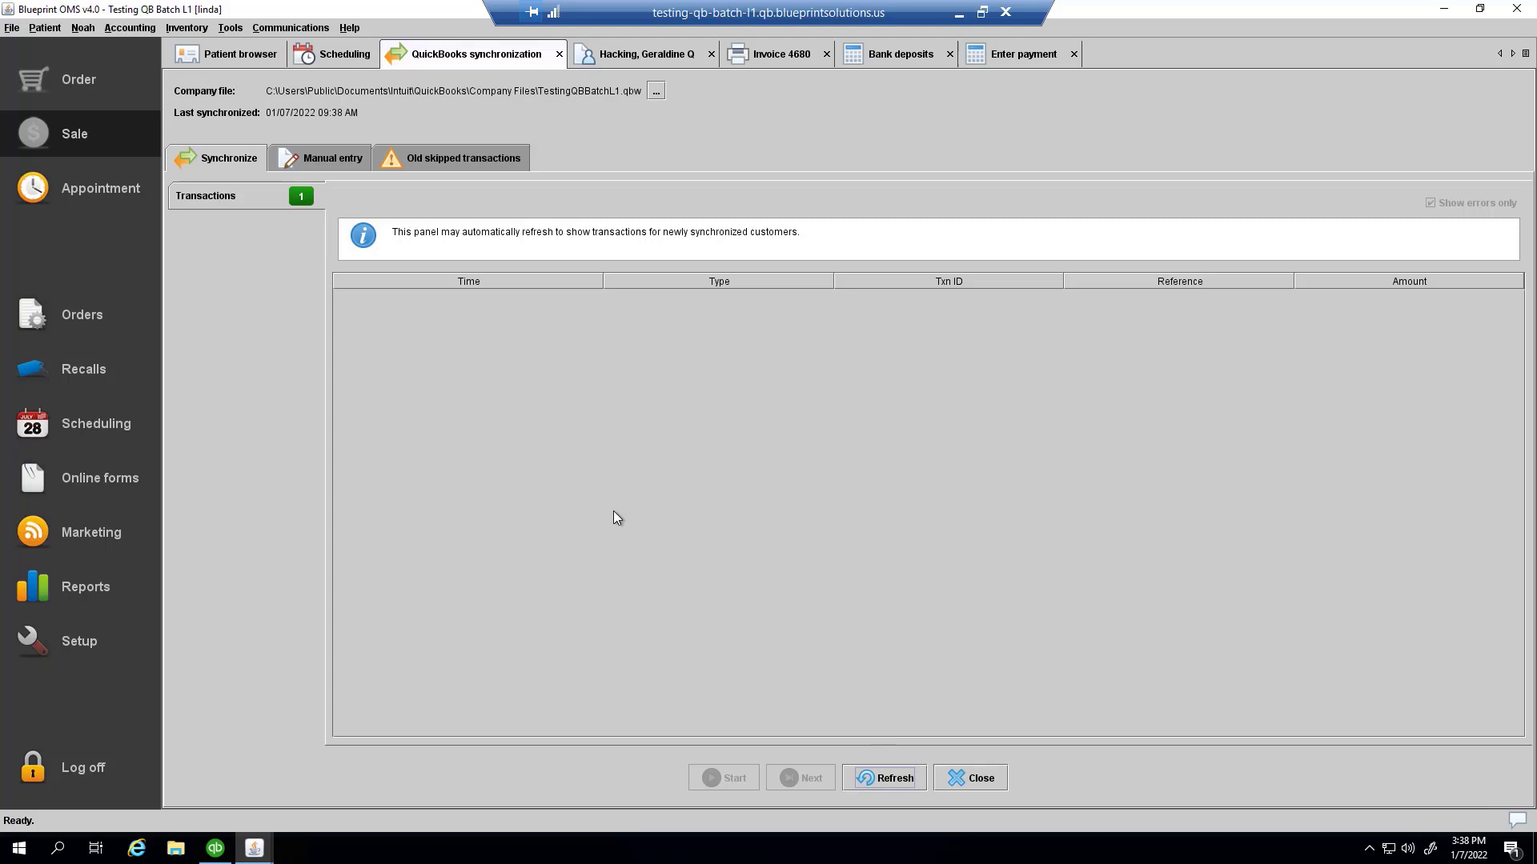
click(887, 775)
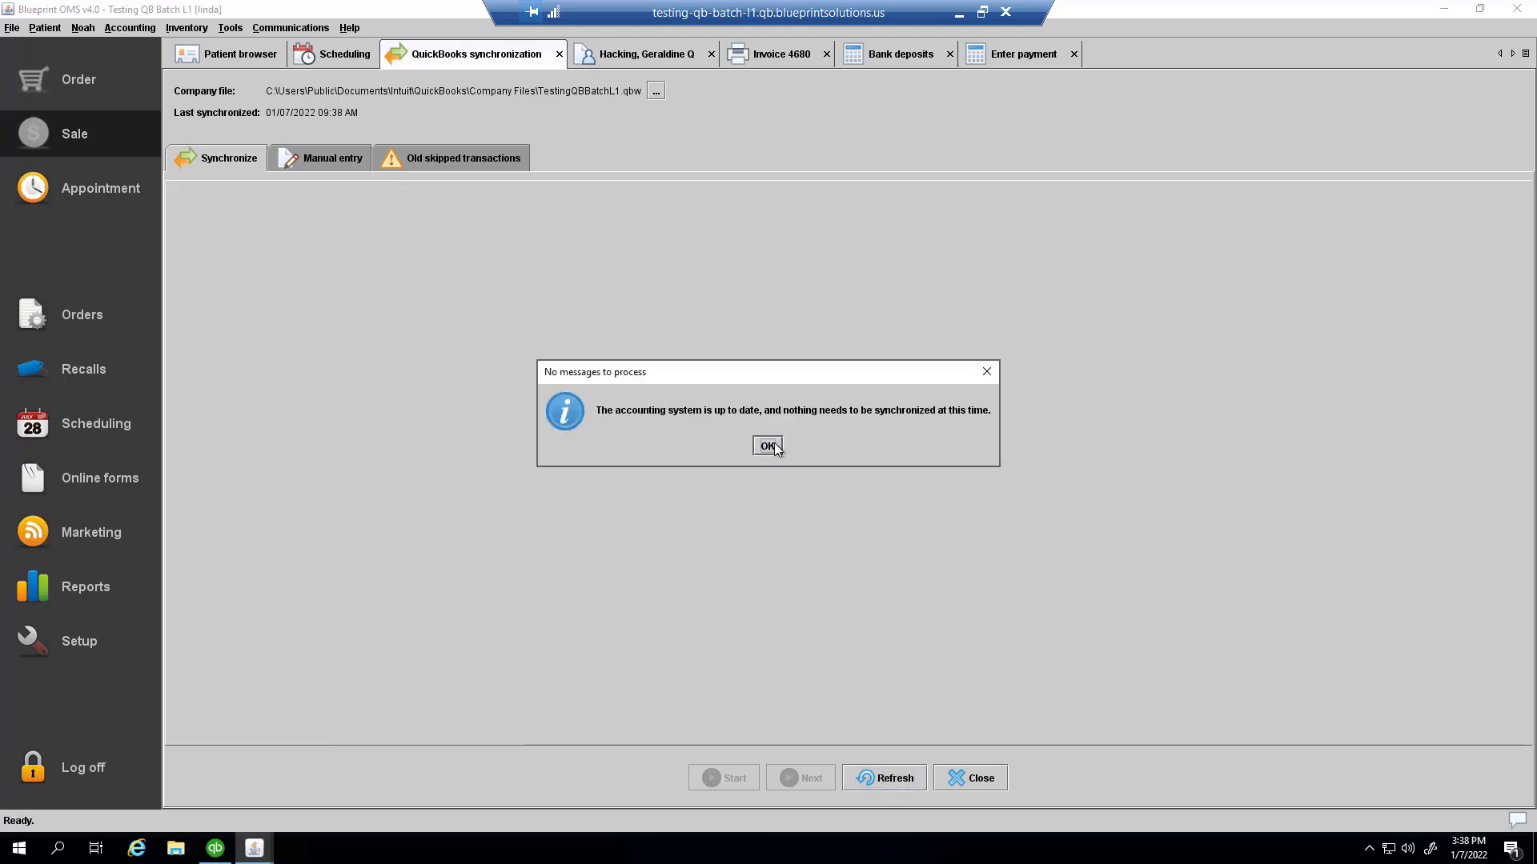
click(774, 446)
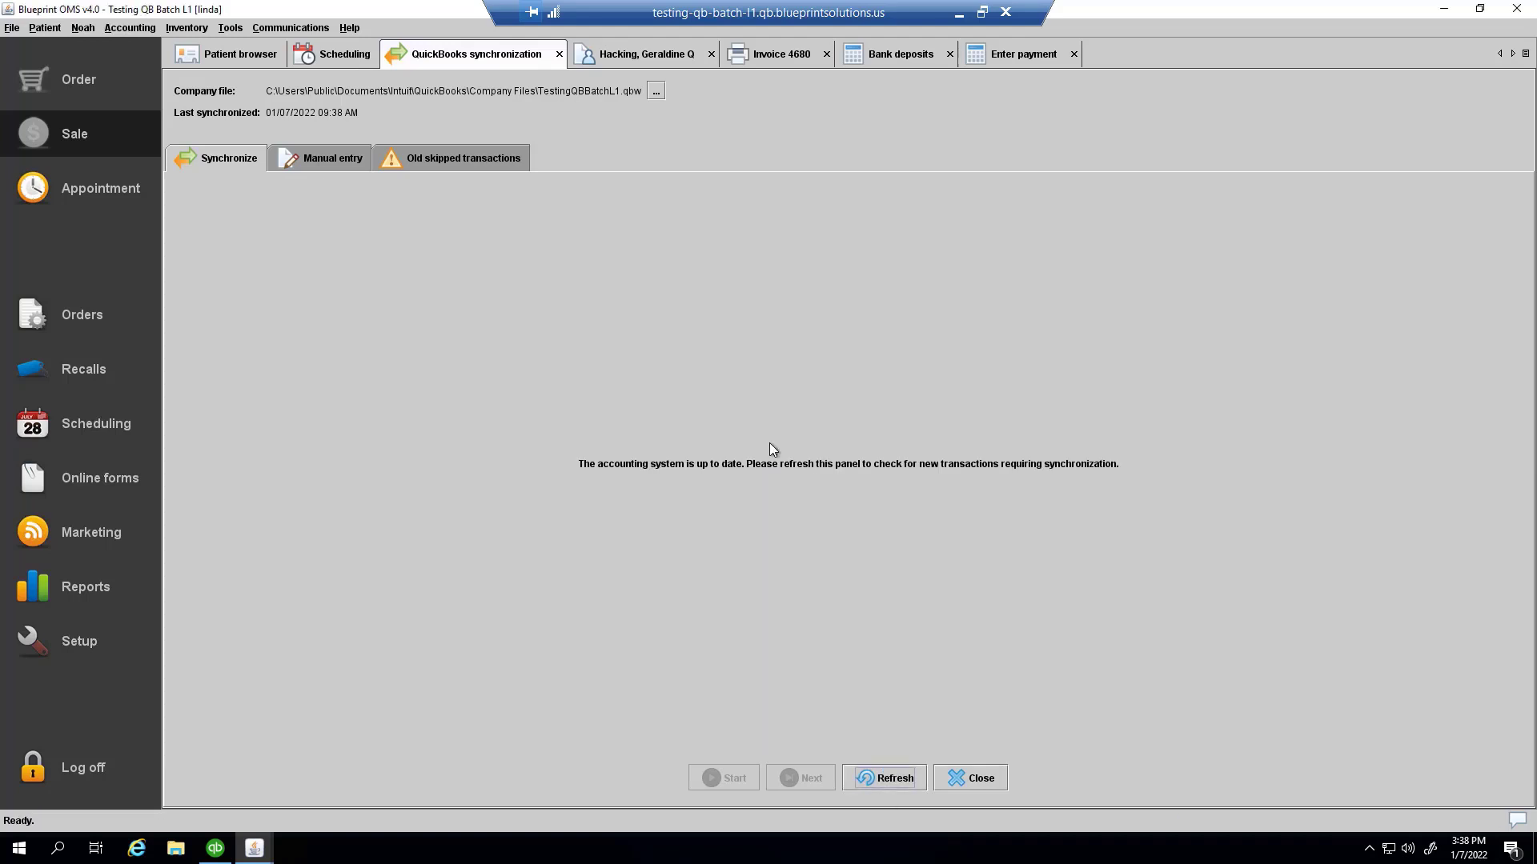
Step: Mark the bank deposit and Apply payment entries in Manual entry as completed
click(319, 159)
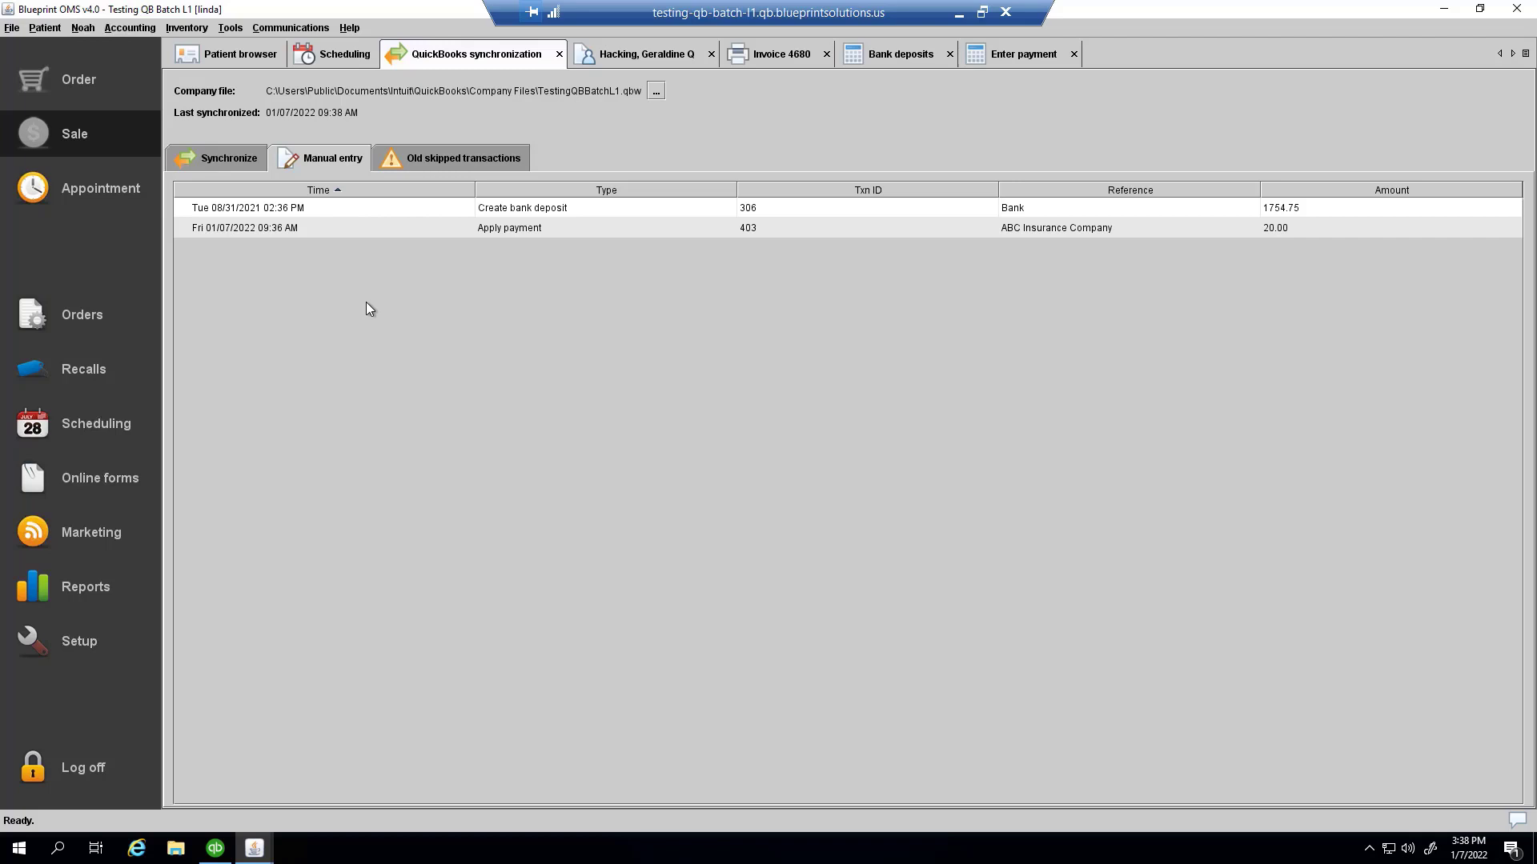
click(507, 209)
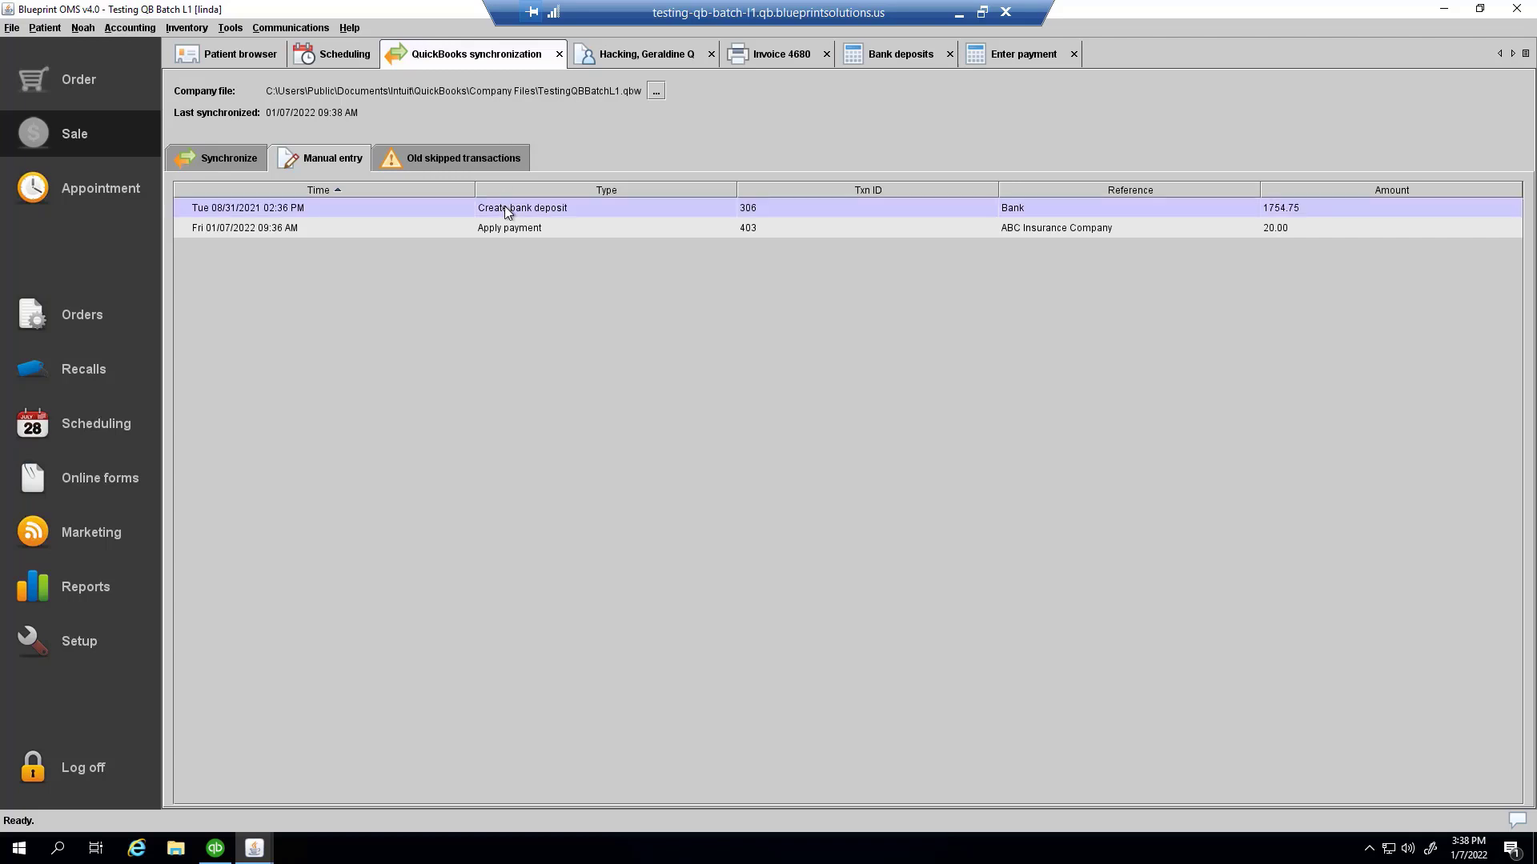
right_click(502, 208)
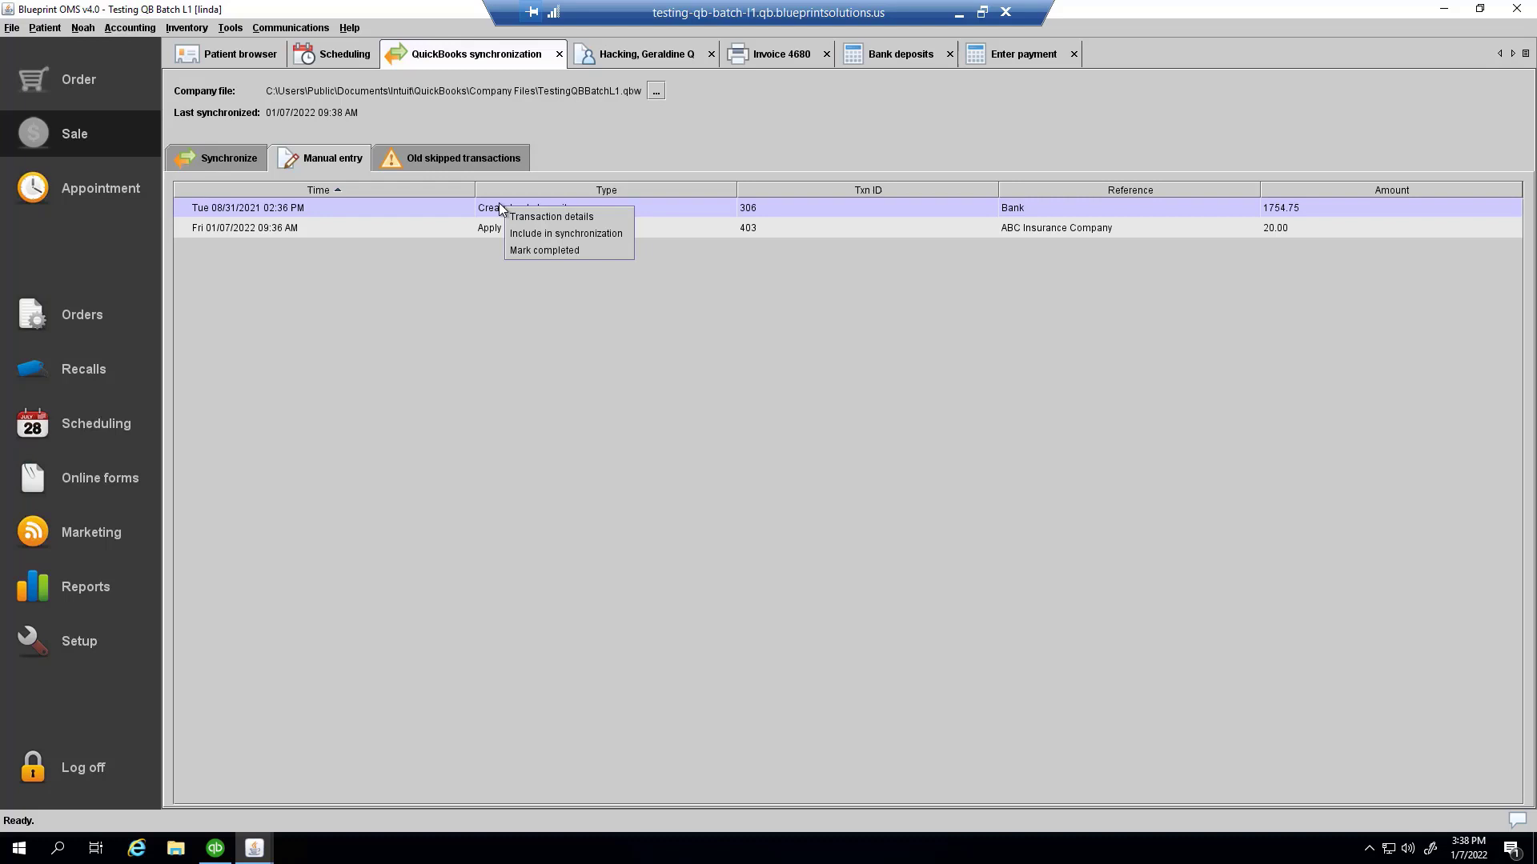
click(474, 230)
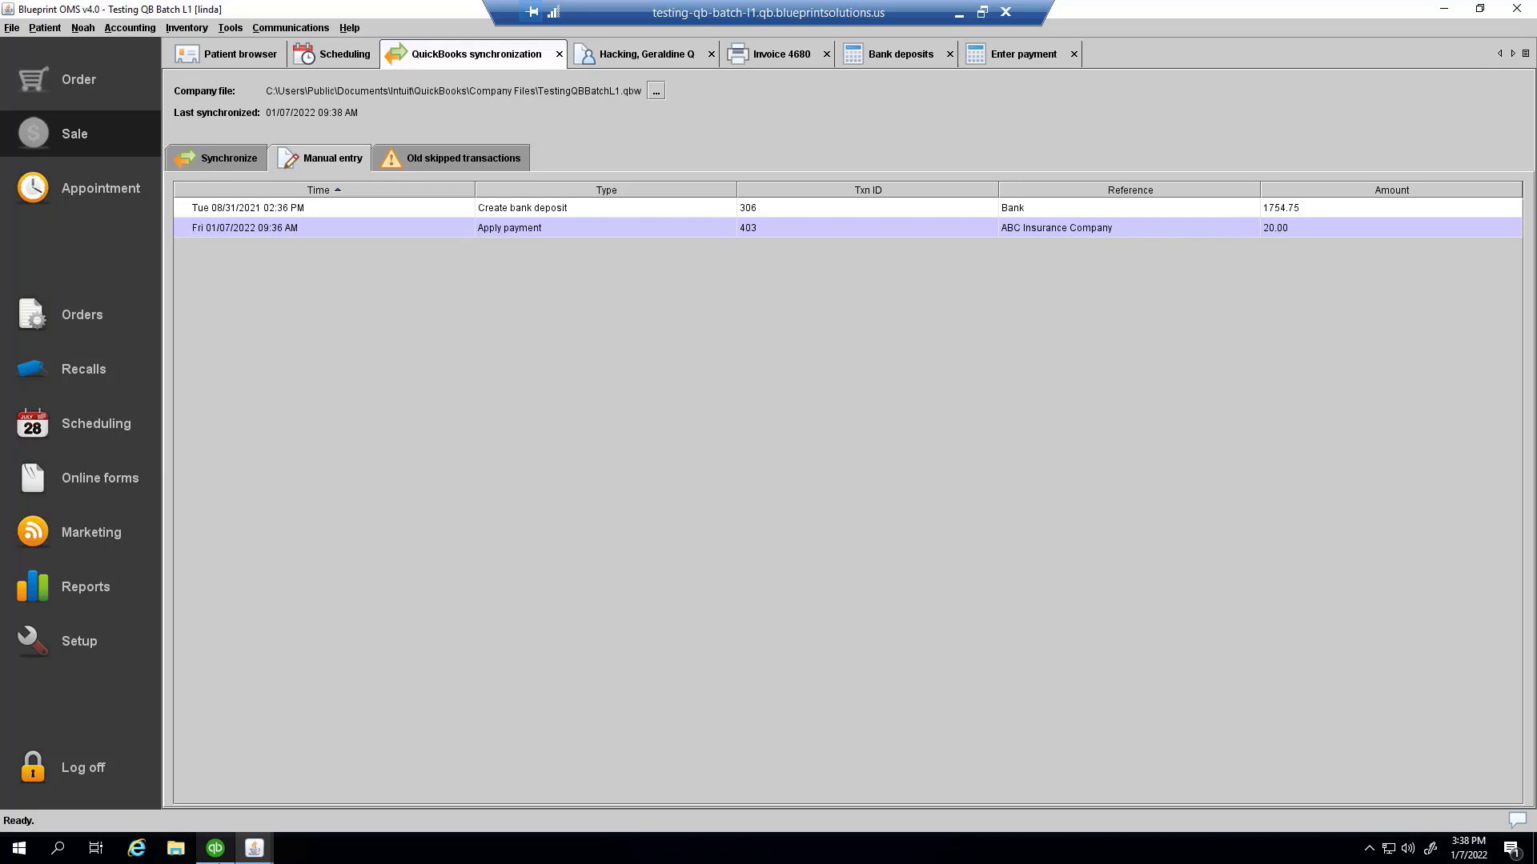
drag(684, 208, 683, 223)
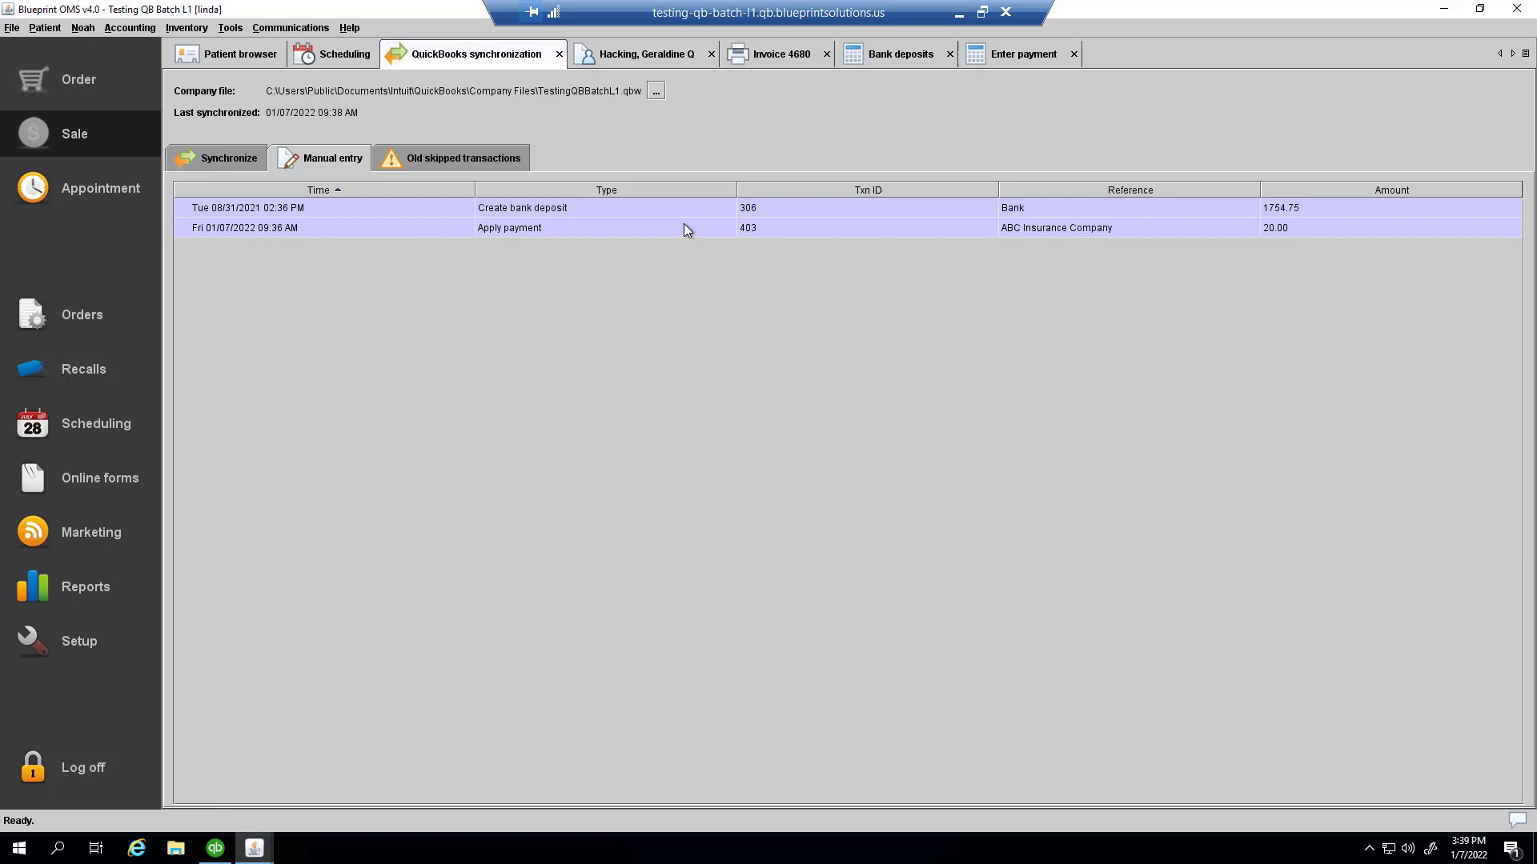
right_click(683, 225)
click(705, 235)
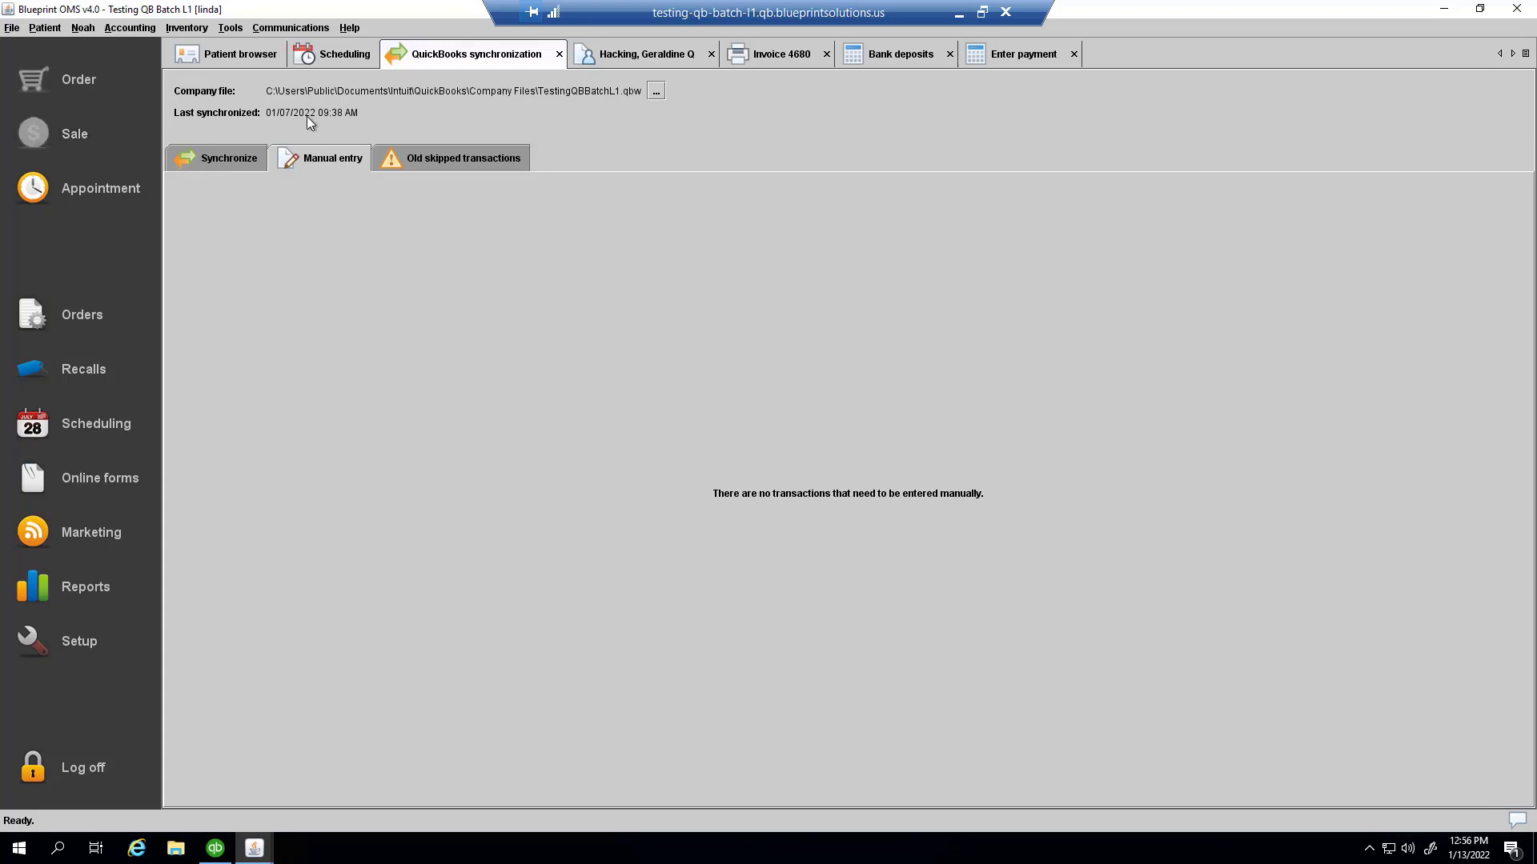
Step: Choose Retry on the 01/03/2022 skipped customer update in Old skipped transactions
click(425, 156)
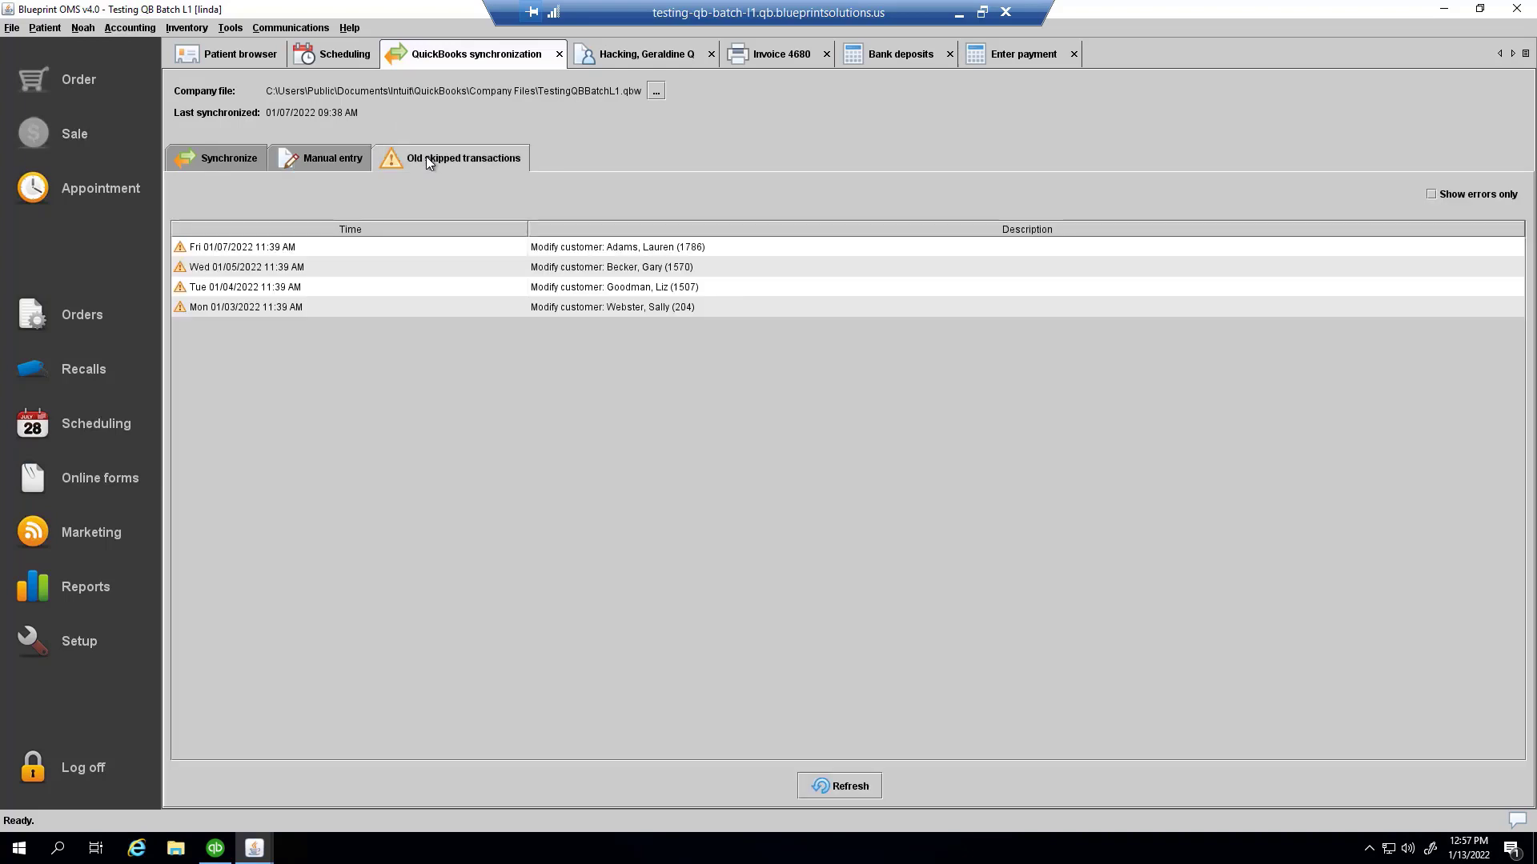
click(434, 309)
right_click(434, 307)
click(449, 316)
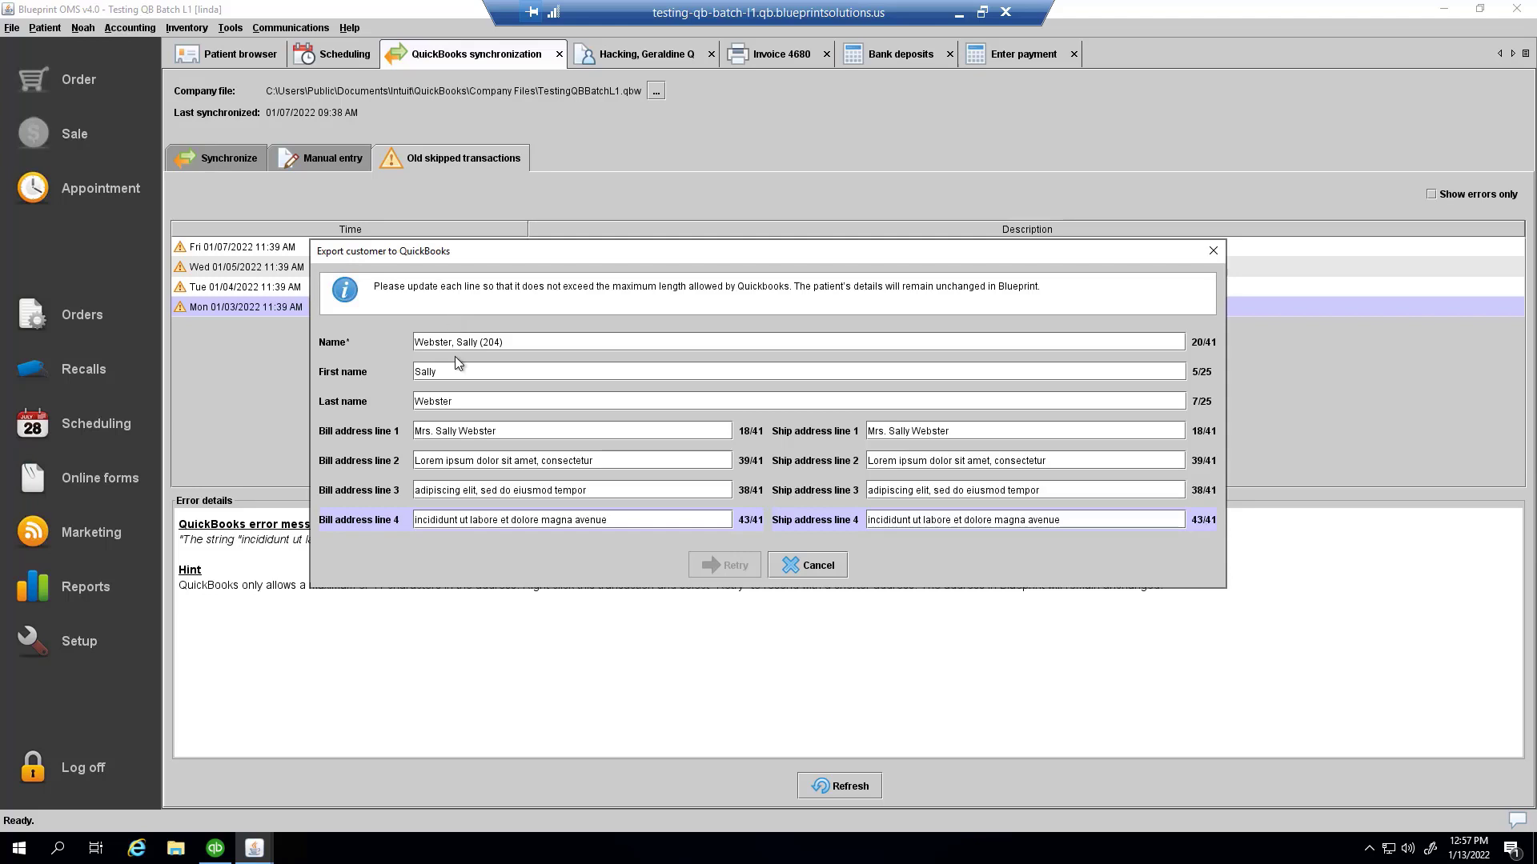
Step: Shorten billing and shipping address line 4 to fit 41 characters and resend the customer
click(620, 523)
key(BackSpace)
key(BackSpace)
click(1066, 522)
key(BackSpace)
key(BackSpace)
click(752, 561)
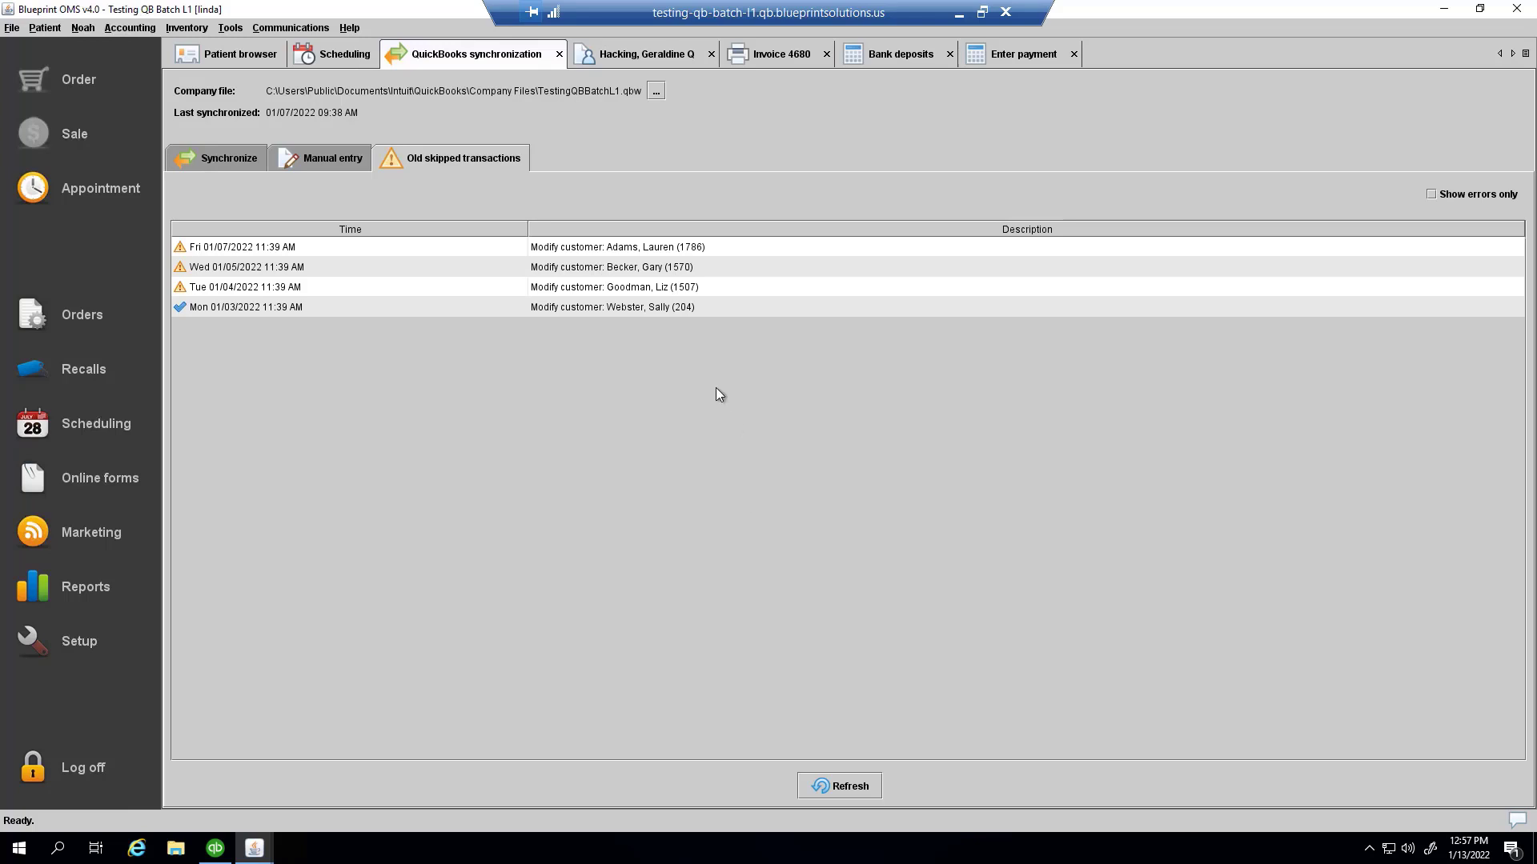
Step: Refresh Old skipped transactions so the 01/03/2022 customer update shows as synced
click(869, 796)
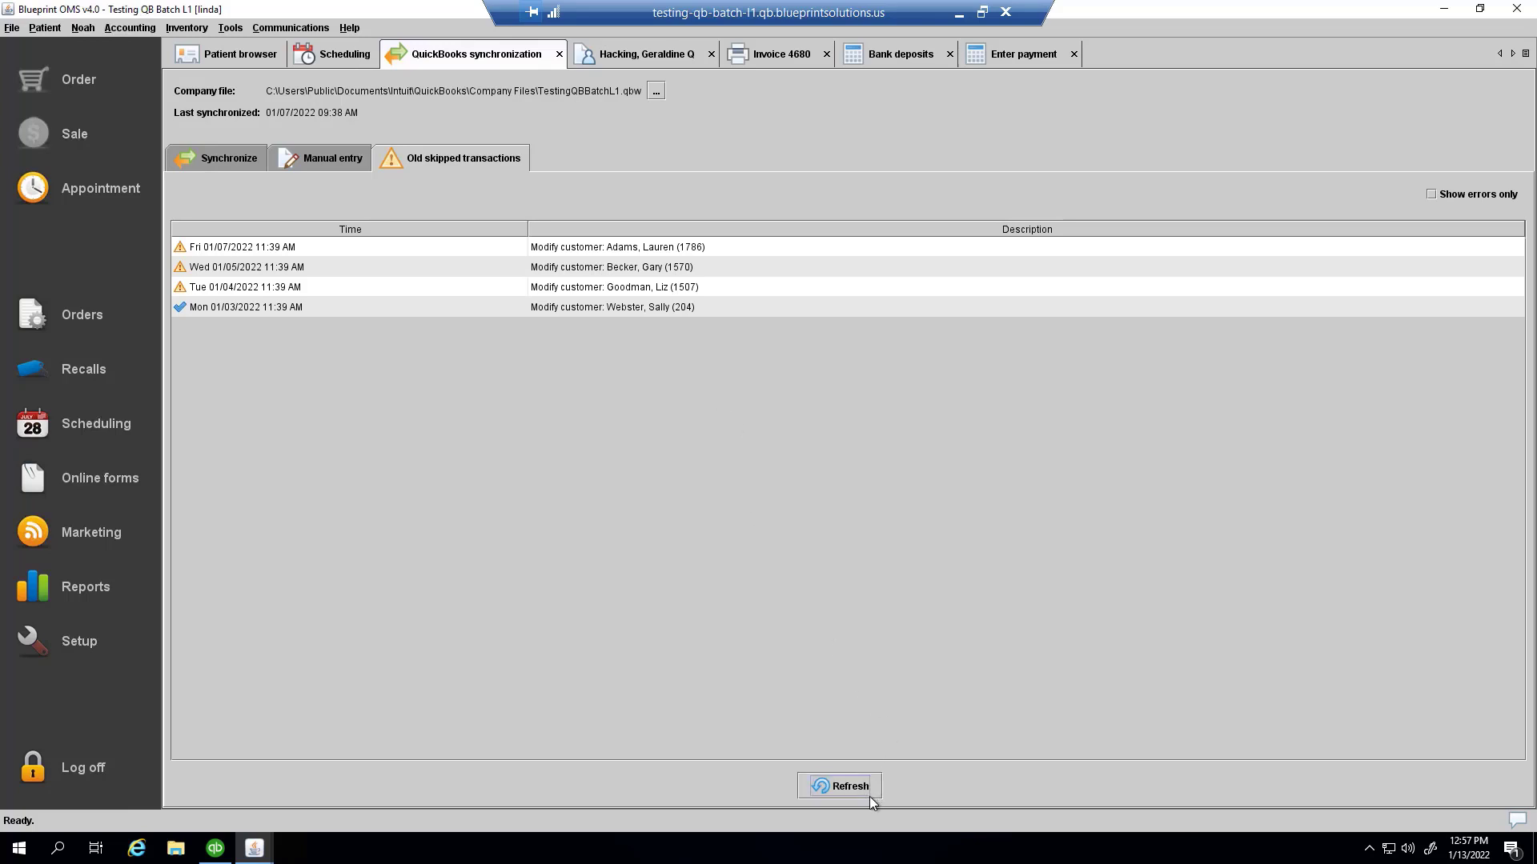